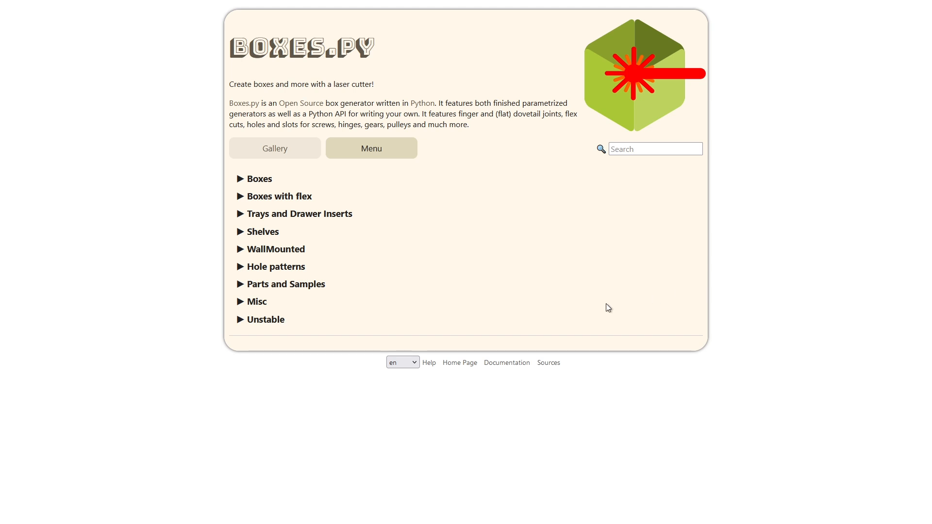
Step: Open the DiceTower generator from the Misc category
left_click(252, 301)
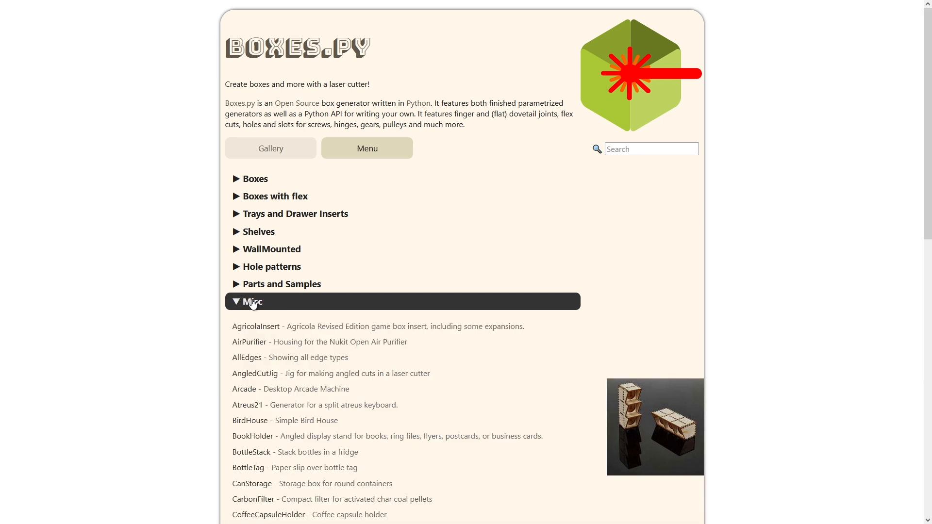
scroll(253, 302, "down", 6)
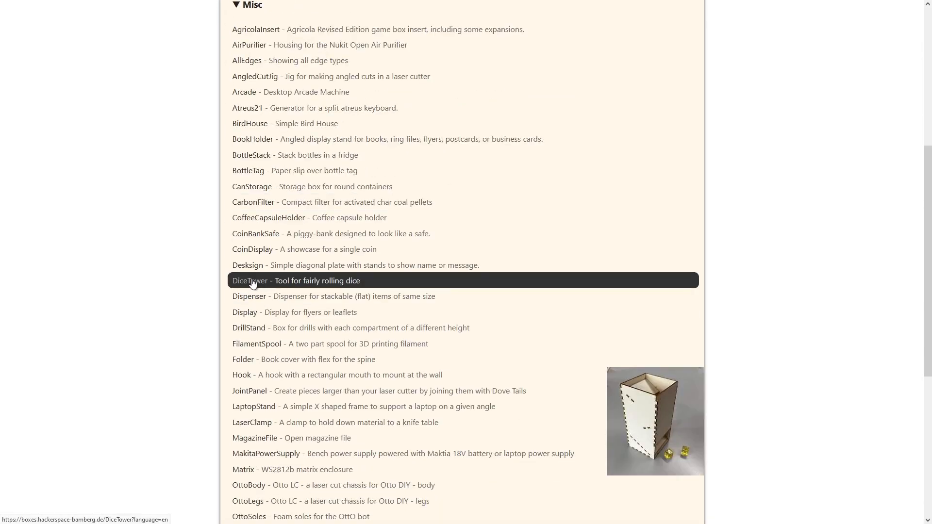
left_click(252, 282)
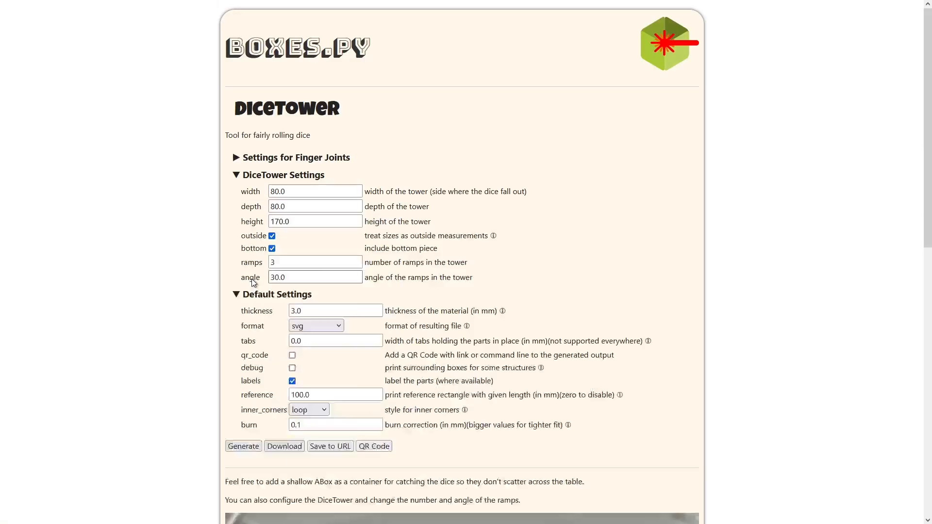
Step: Examine the finger joint settings, then look through the dice tower and default settings
left_click(237, 160)
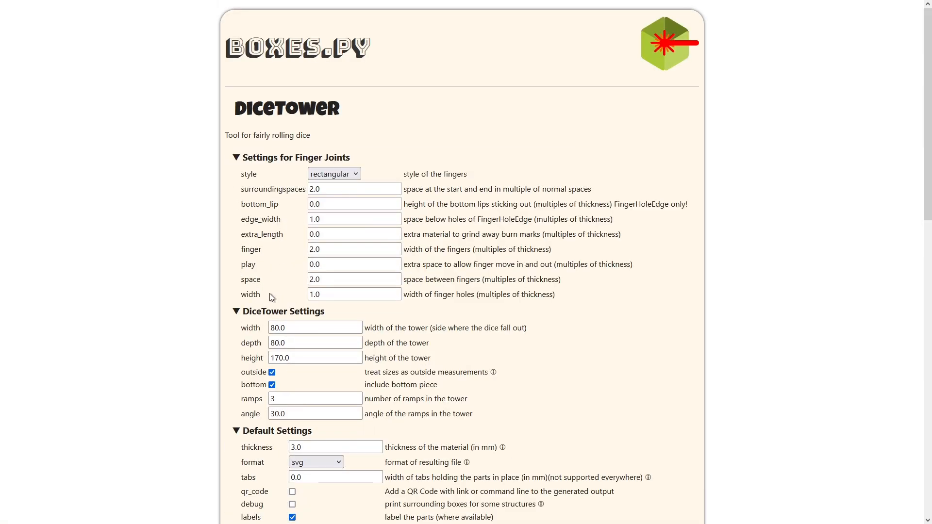
left_click(234, 158)
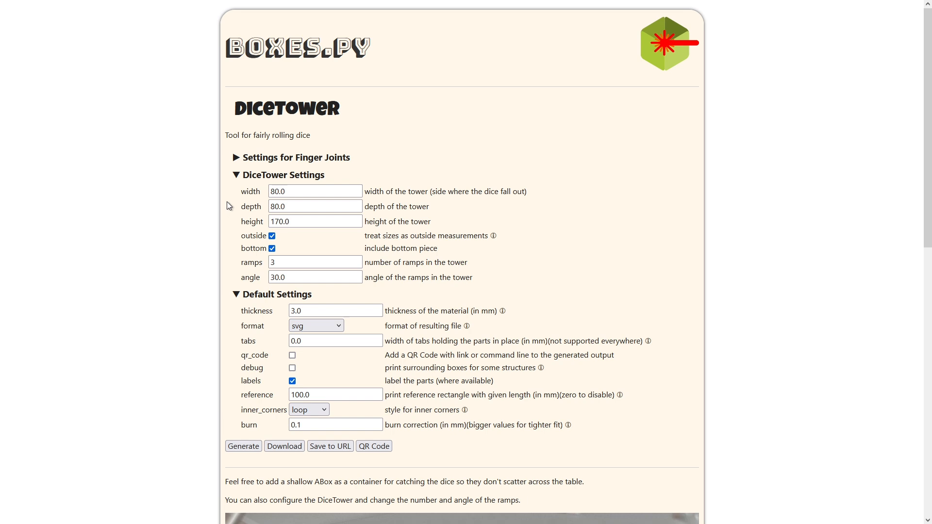
scroll(226, 202, "down", 1)
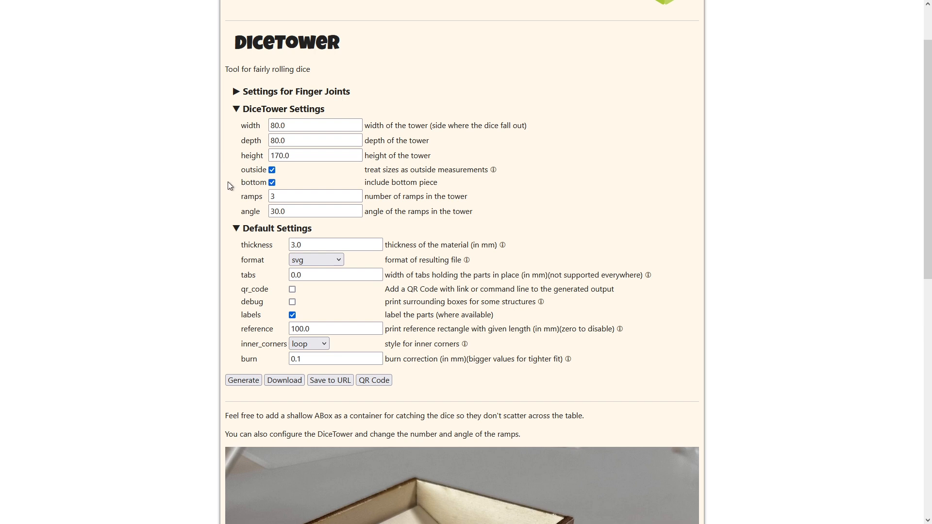
scroll(228, 182, "down", 1)
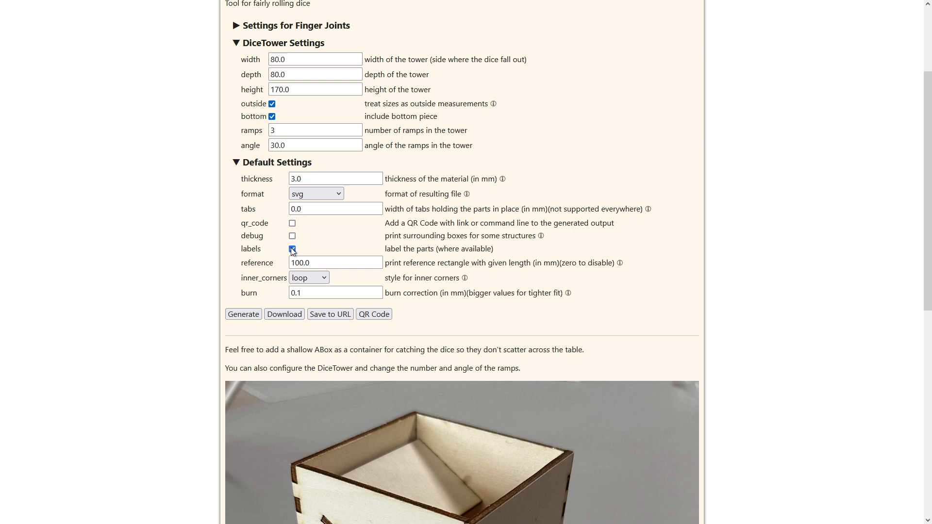
Step: Generate the dice tower parts with the default dimensions to preview them, and close the preview
left_click(250, 313)
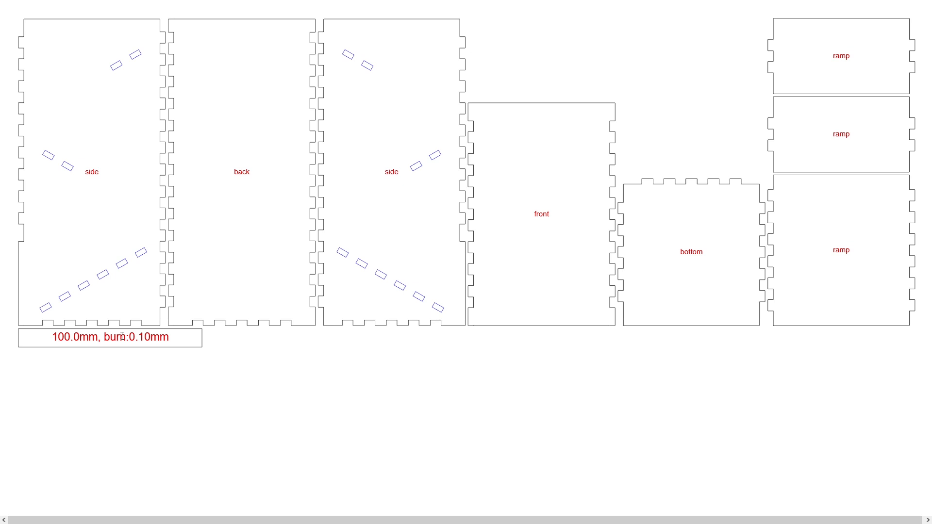
key("ctrl+w")
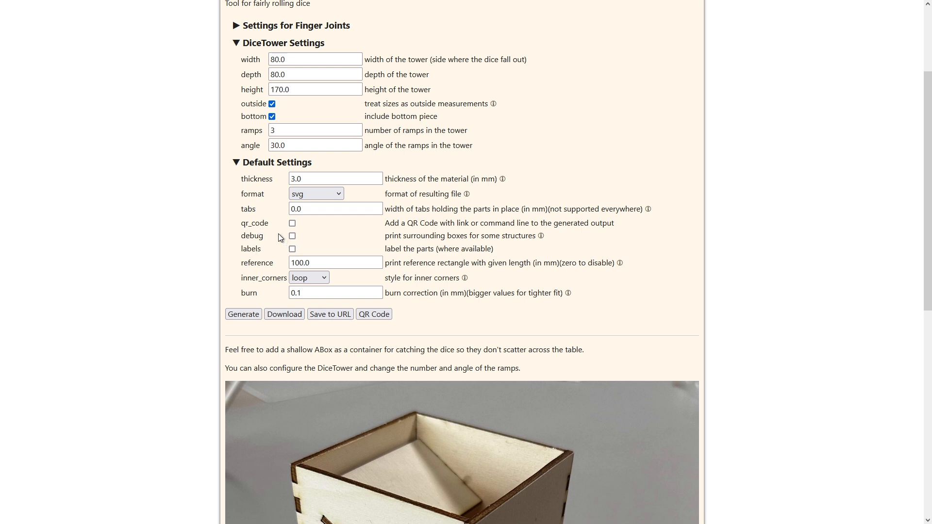
Step: Exclude the bottom piece from the dice tower after checking the product photo
scroll(267, 223, "up", 1)
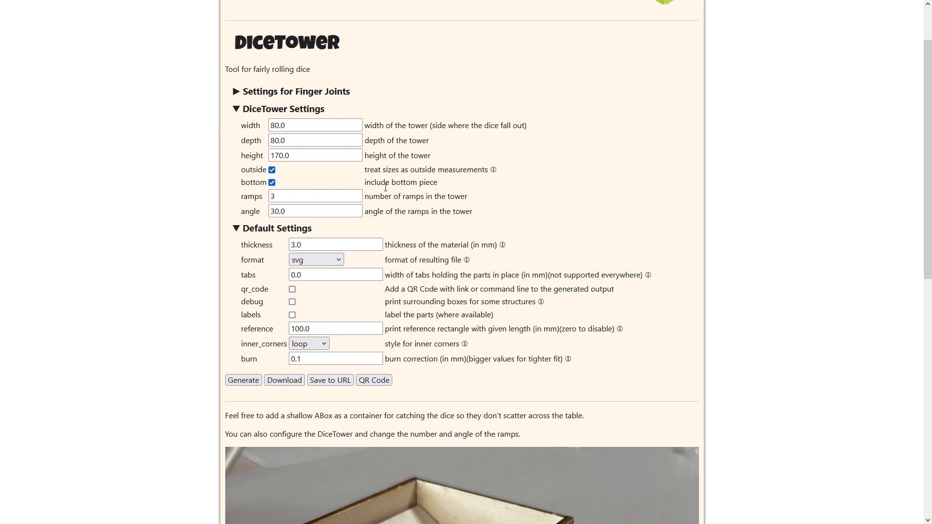
scroll(390, 188, "down", 8)
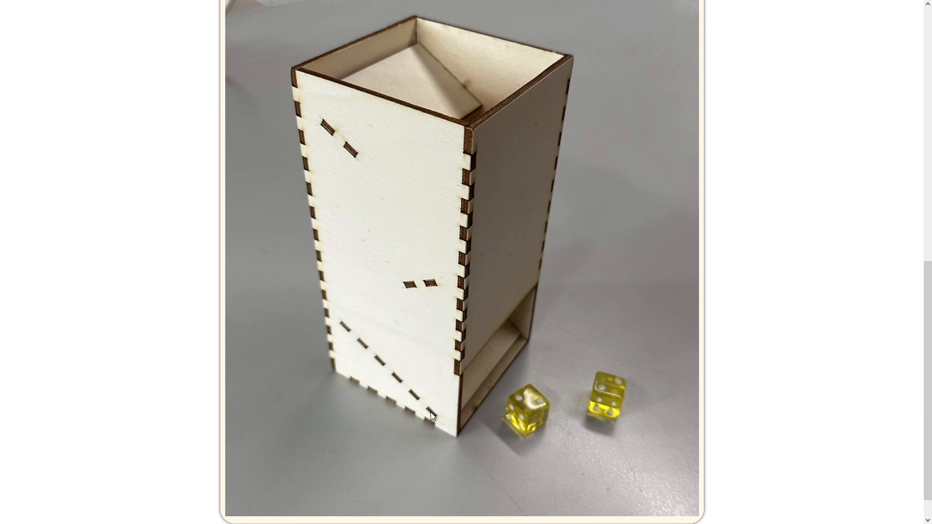
scroll(432, 416, "up", 12)
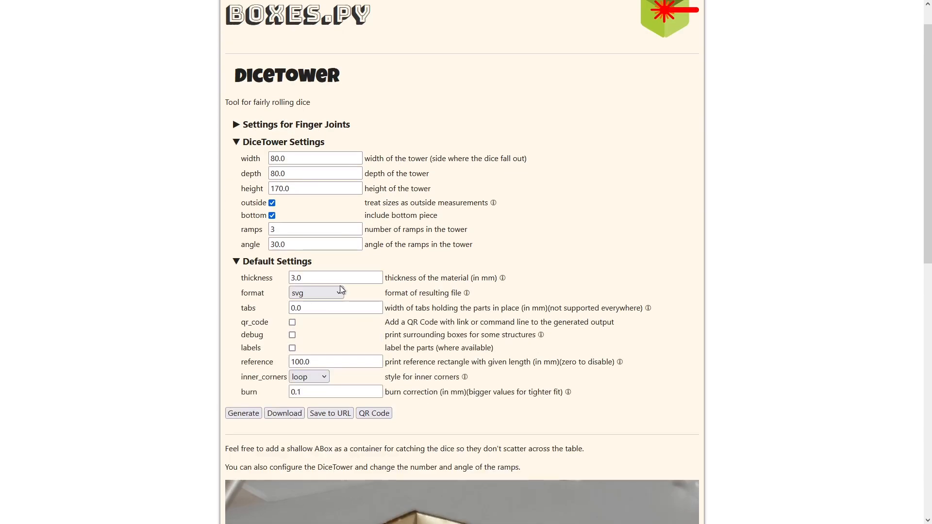
left_click(271, 215)
scroll(210, 228, "down", 3)
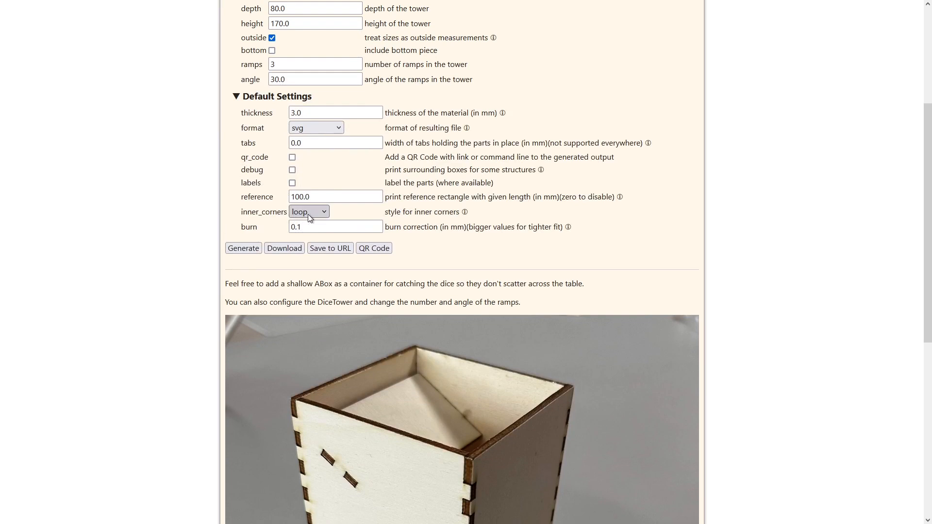
Step: Set the inner corner style to corner and the burn correction to 0
left_click(323, 213)
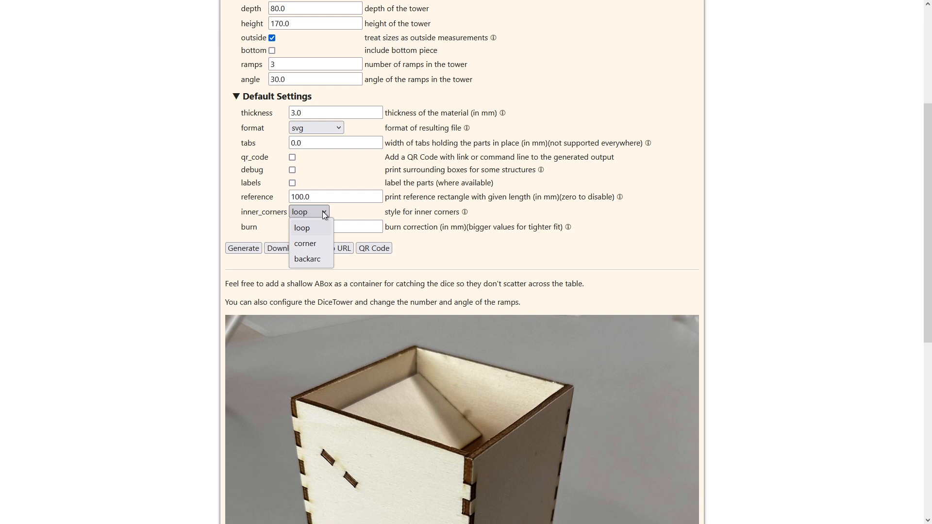
left_click(314, 243)
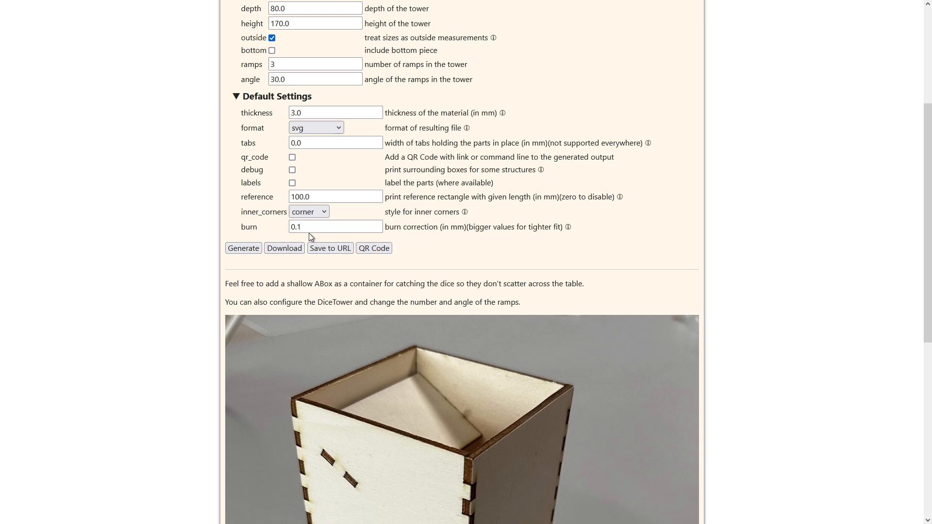
left_click_drag(305, 228, 288, 229)
type("0")
scroll(239, 249, "down", 7)
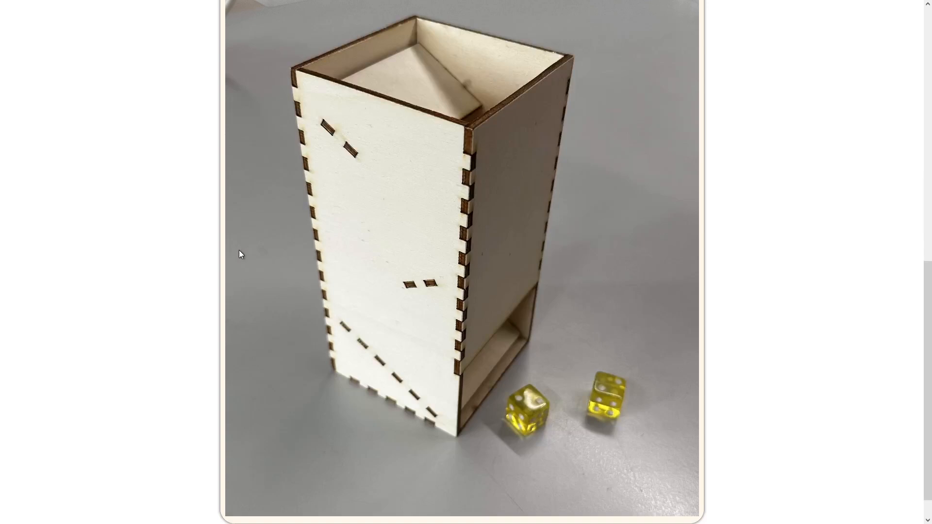
scroll(239, 250, "up", 5)
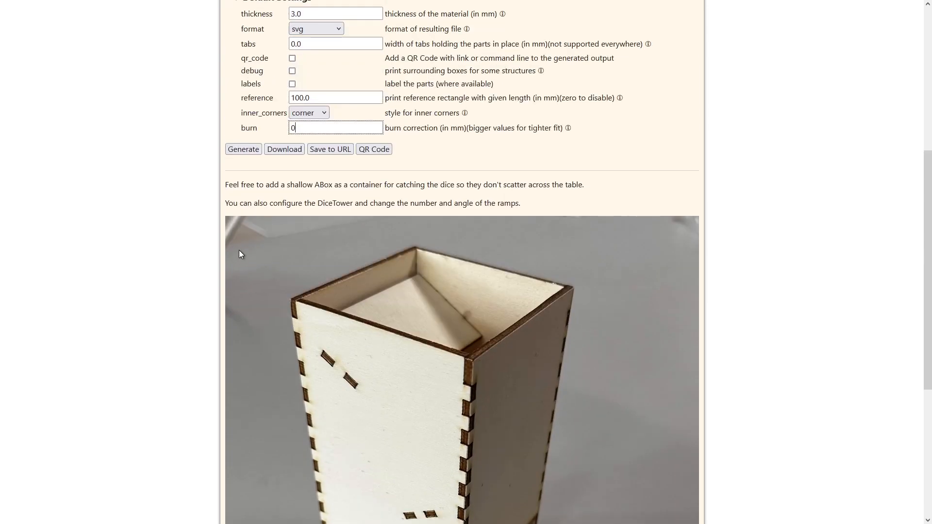
left_click(241, 151)
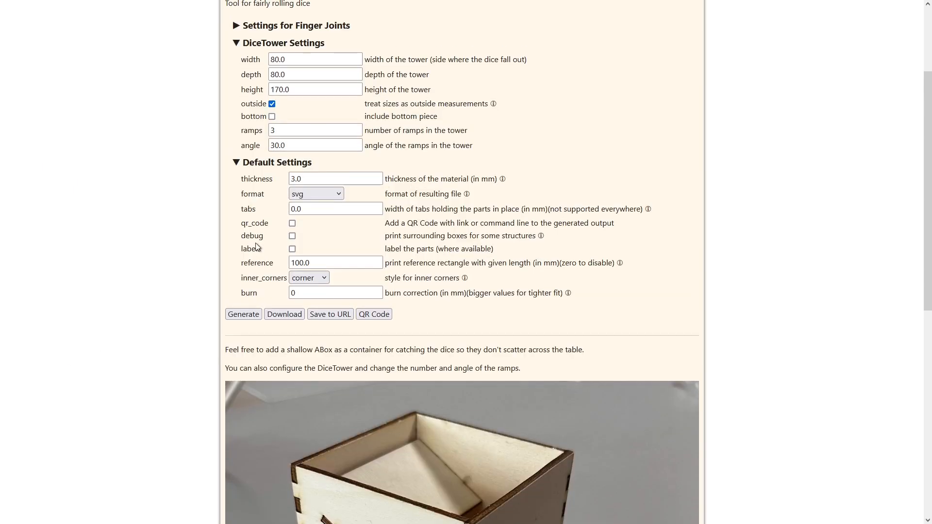
Step: Turn on the part labels and check the finger joint settings, collapsing them again
left_click(292, 250)
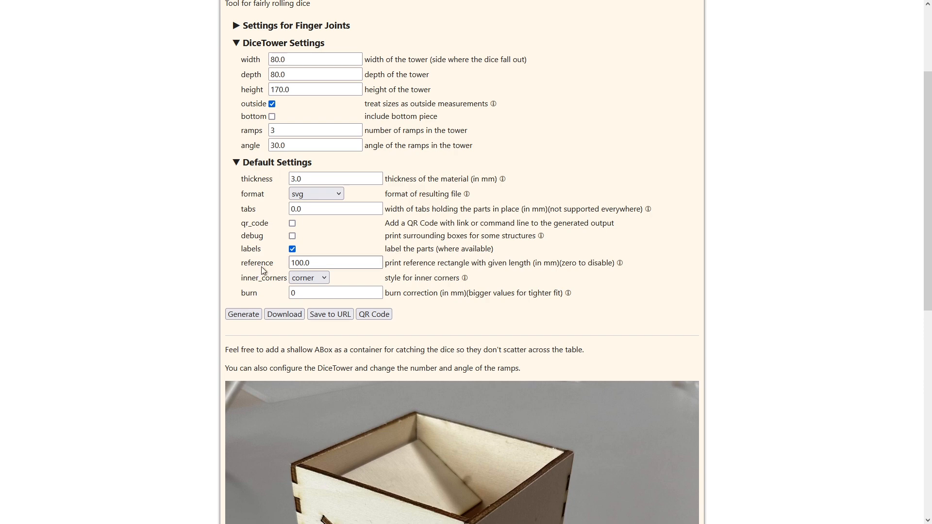
scroll(258, 264, "up", 3)
left_click(243, 157)
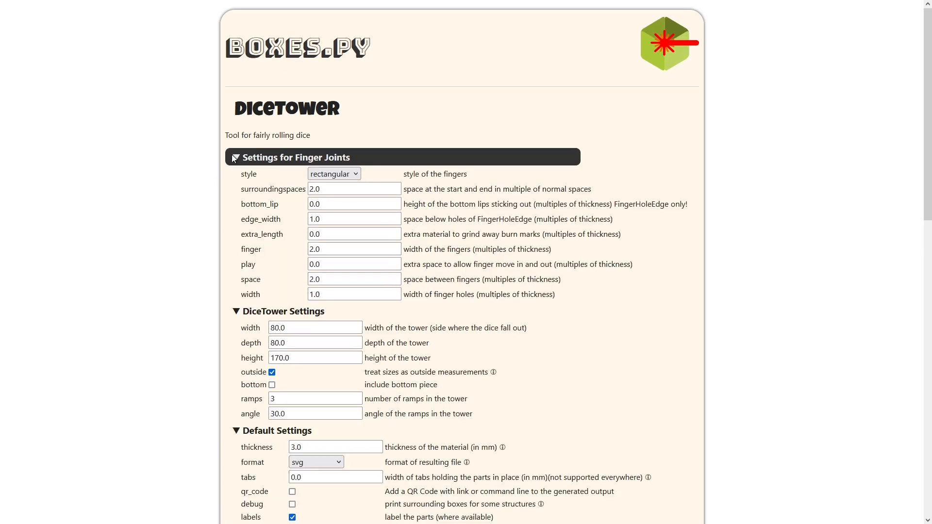
left_click(238, 157)
scroll(291, 218, "down", 3)
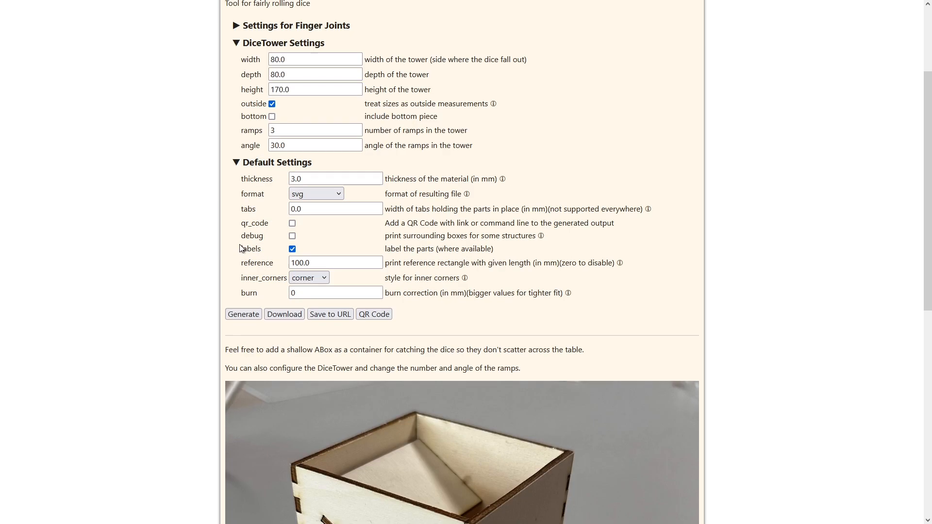
Step: Set the reference length to 0 and generate the dice tower drawing
left_click_drag(315, 264, 281, 263)
type("0")
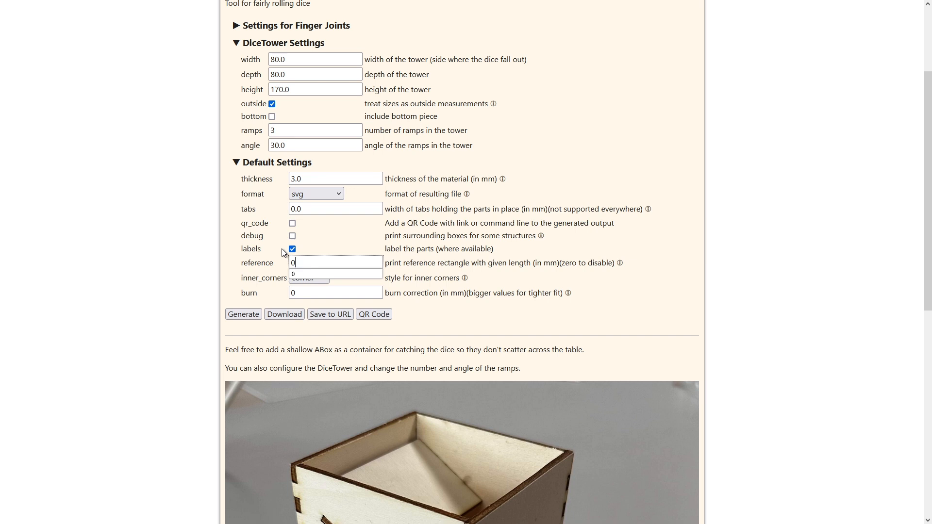
left_click(243, 315)
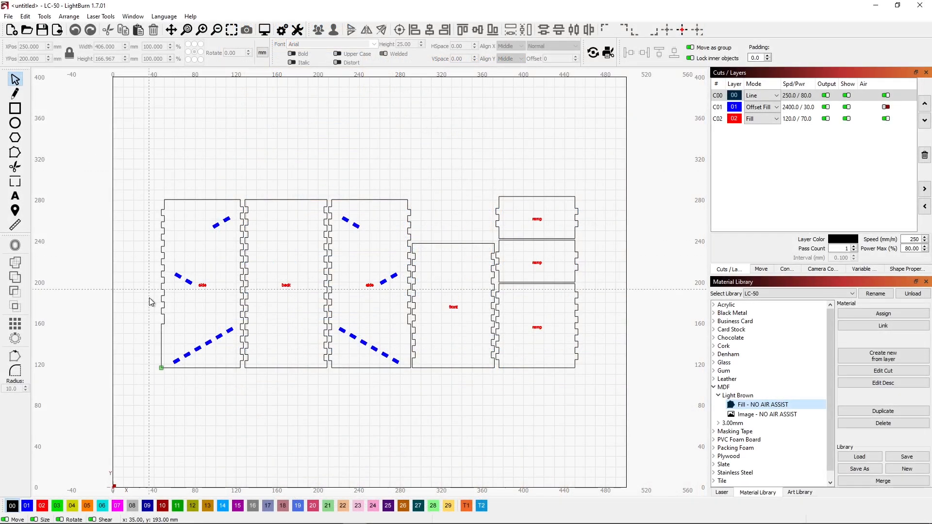
Step: In LightBurn, set the blue slot layer C01 and the red label layer C02 to Line mode
left_click(775, 109)
left_click(762, 117)
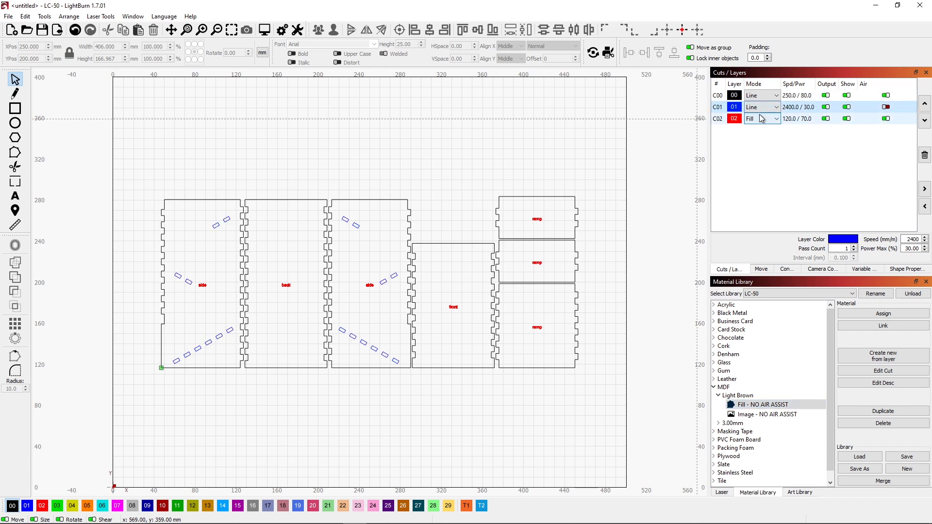
left_click(763, 118)
left_click(767, 128)
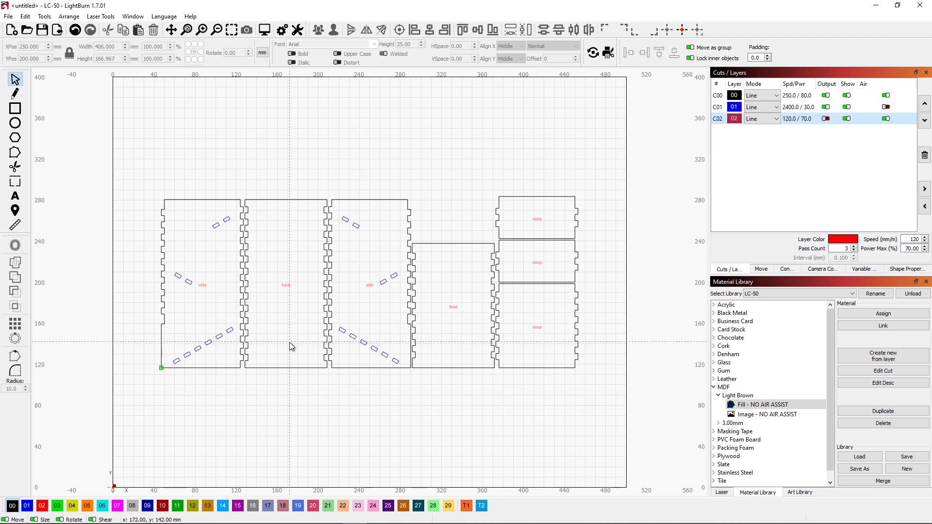
Step: Move the back panel over the bed's upper edge to about X 333, Y 340, and shift the right side and front panels left
left_click_drag(307, 387, 289, 347)
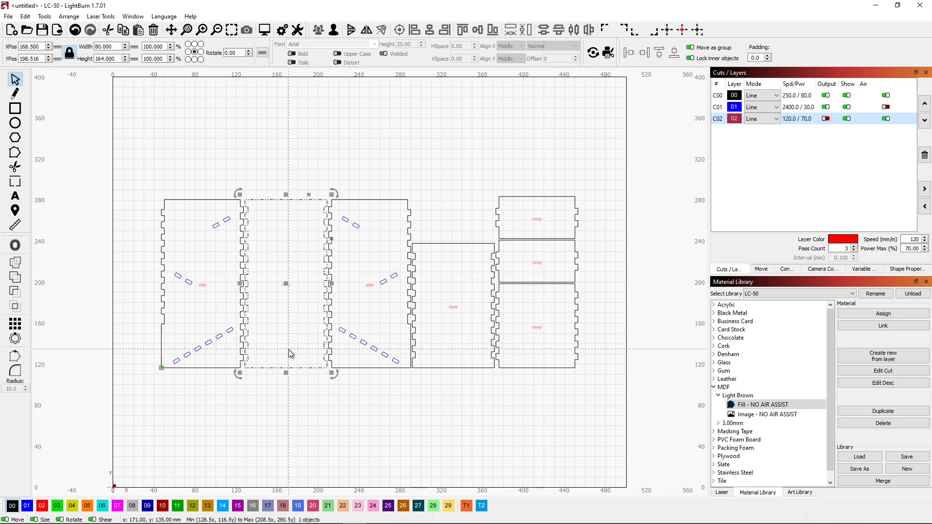
left_click_drag(286, 282, 455, 139)
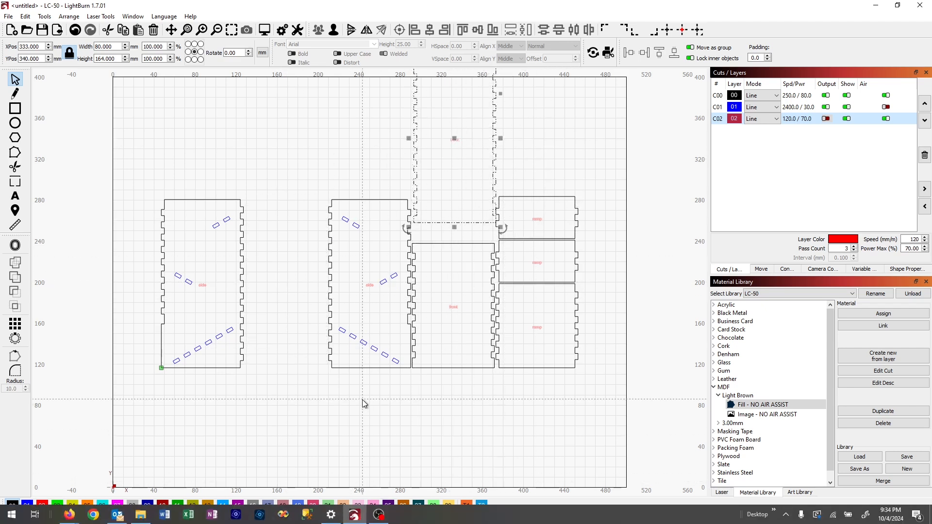
left_click_drag(360, 396, 467, 296)
left_click_drag(458, 391, 326, 272)
left_click_drag(389, 287, 311, 288)
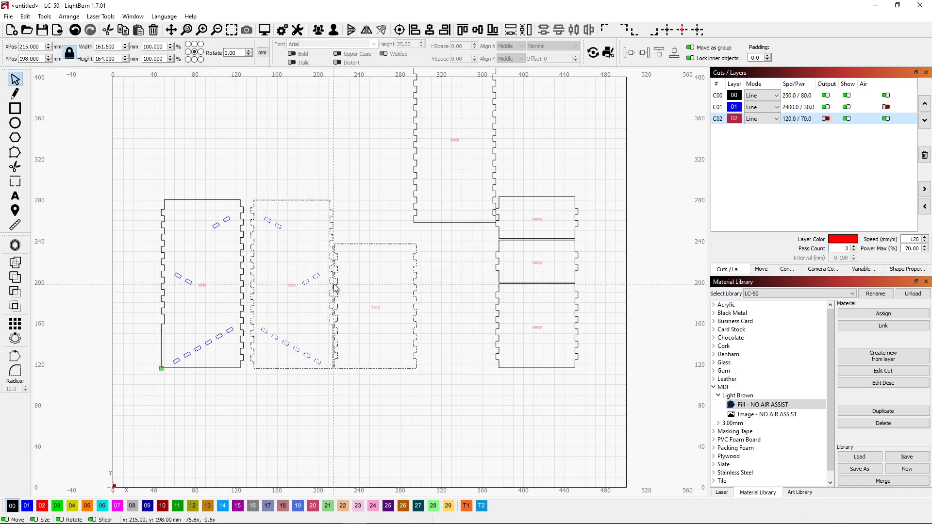
Step: Move the leftmost side panel beside the ramps, and place the other side and front panels together at about X 101, Y 196
left_click_drag(233, 379, 139, 257)
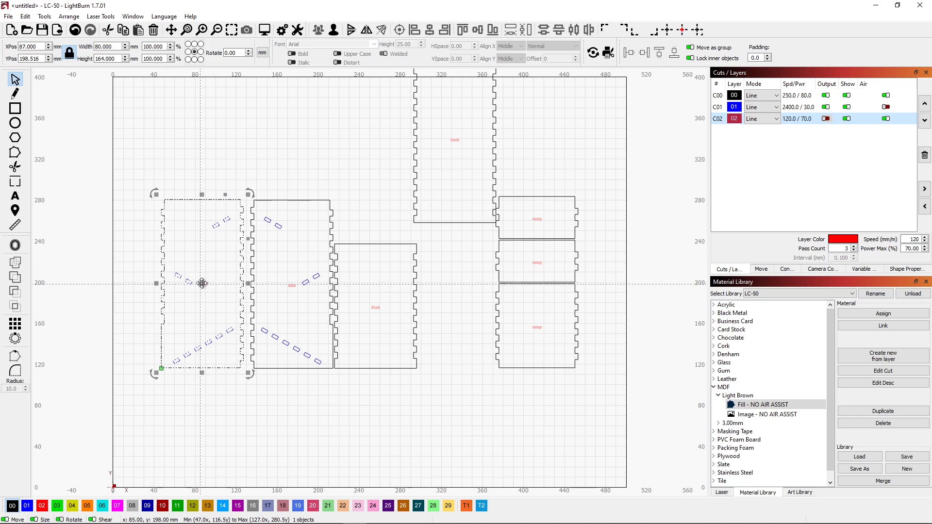
left_click_drag(202, 287, 463, 372)
left_click_drag(380, 378, 186, 292)
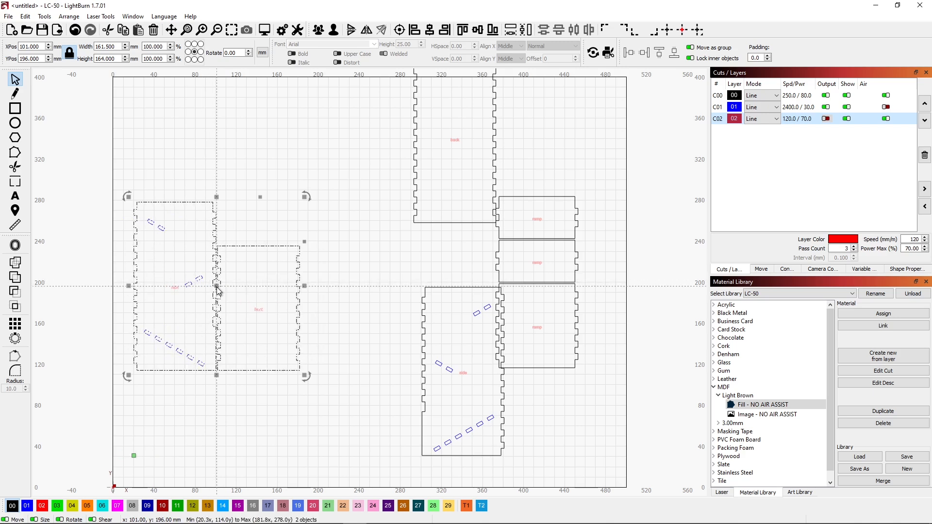
left_click(182, 175)
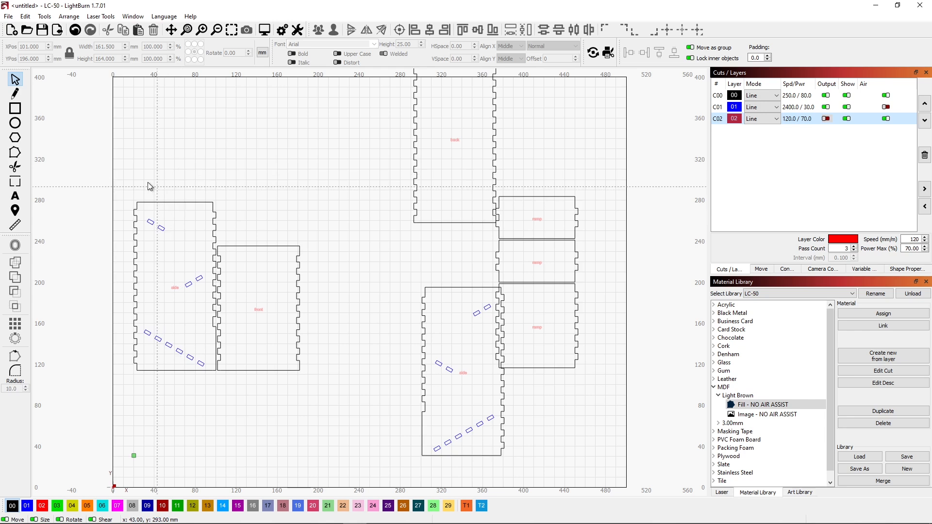
Step: Try to select the leftmost side panel with a left-to-right selection window covering only its upper part
left_click_drag(128, 157, 216, 231)
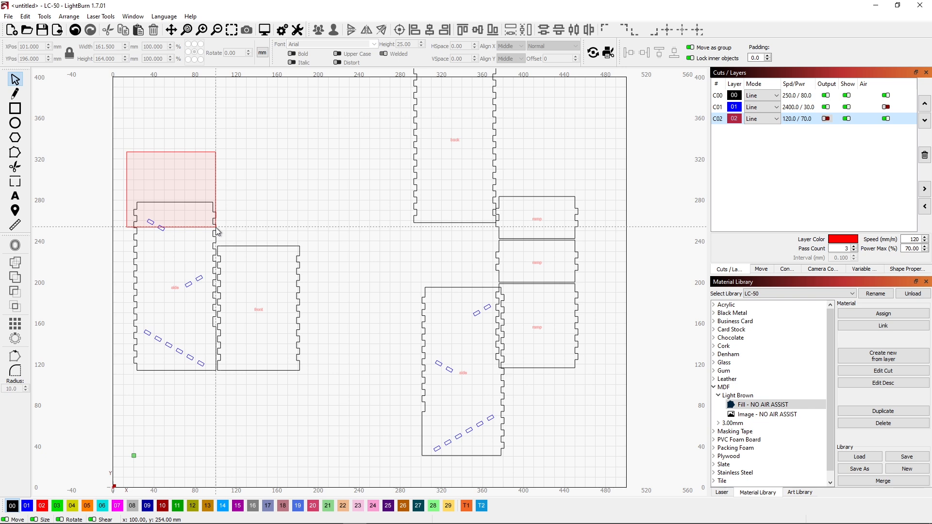
left_click_drag(215, 227, 216, 227)
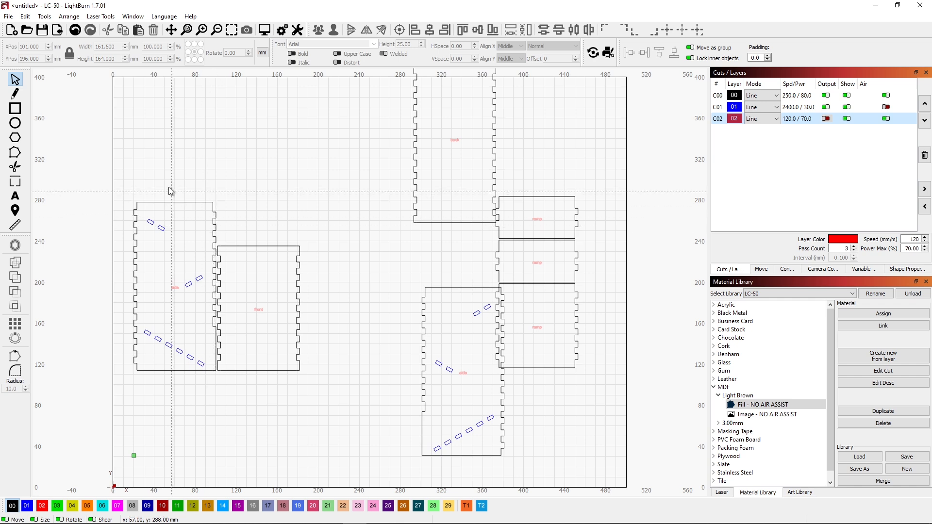
left_click_drag(124, 156, 225, 228)
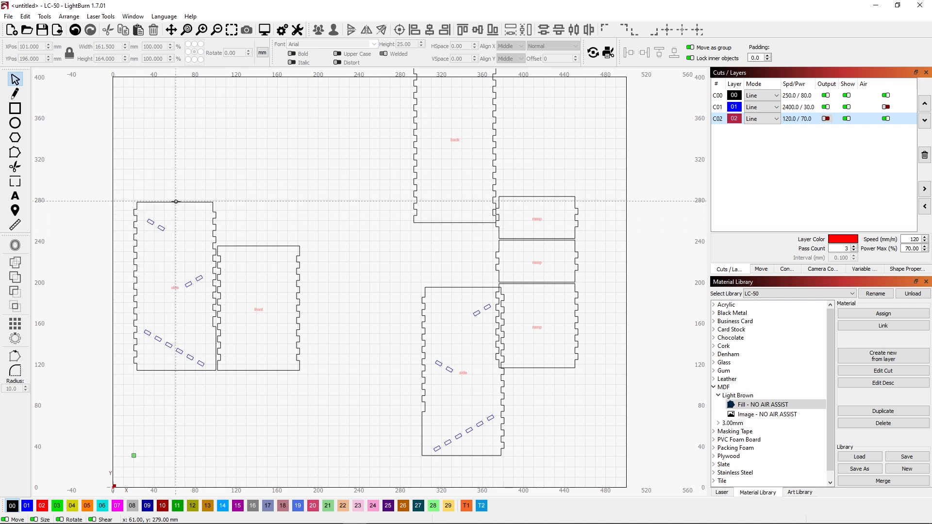
Step: Select the leftmost side panel by its outline, deselect it, and reselect it with a window fully enclosing it
left_click(175, 201)
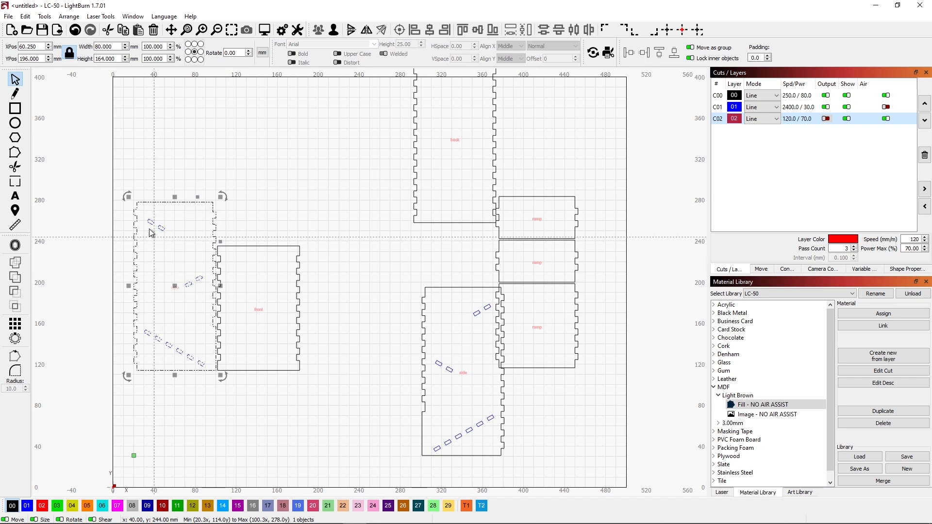
left_click(141, 156)
left_click_drag(111, 170, 268, 385)
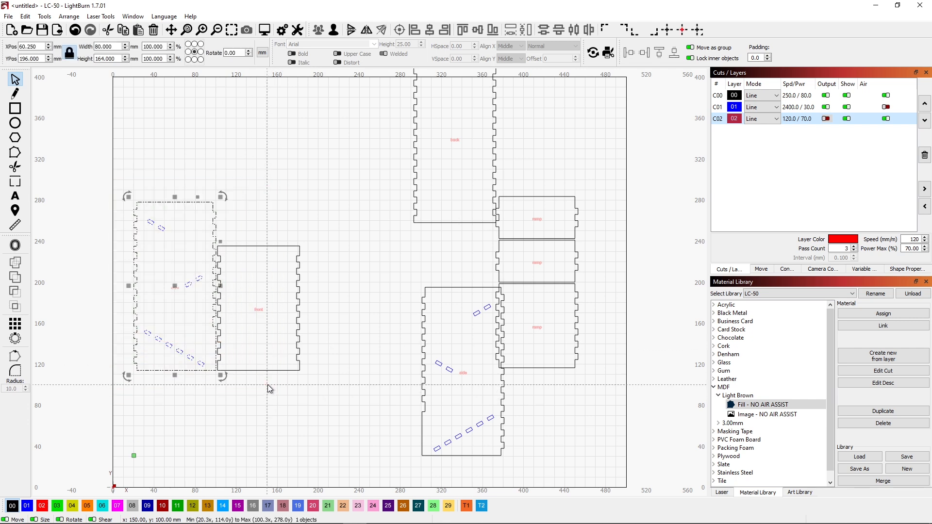
Step: Select the leftmost side panel and the front panel together with a right-to-left window touching only their lower parts, and clear the selection
left_click(273, 204)
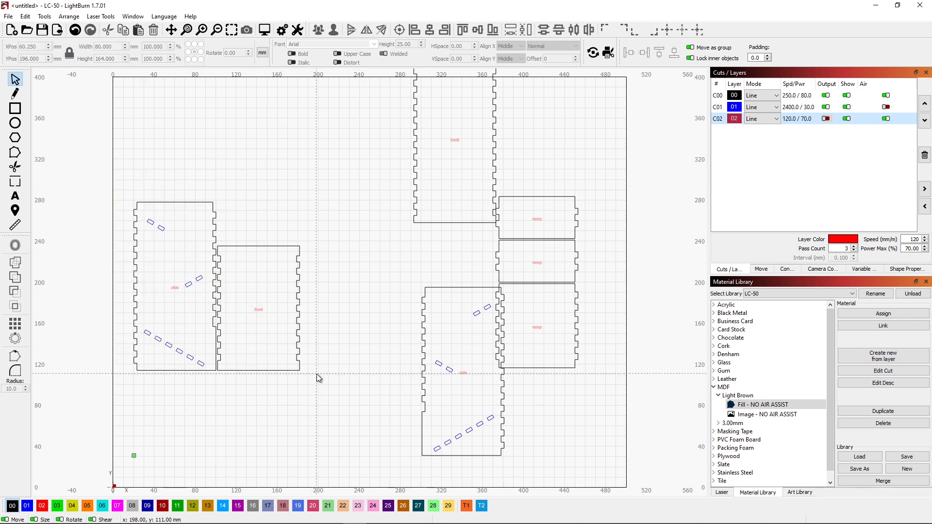
left_click_drag(317, 374, 204, 313)
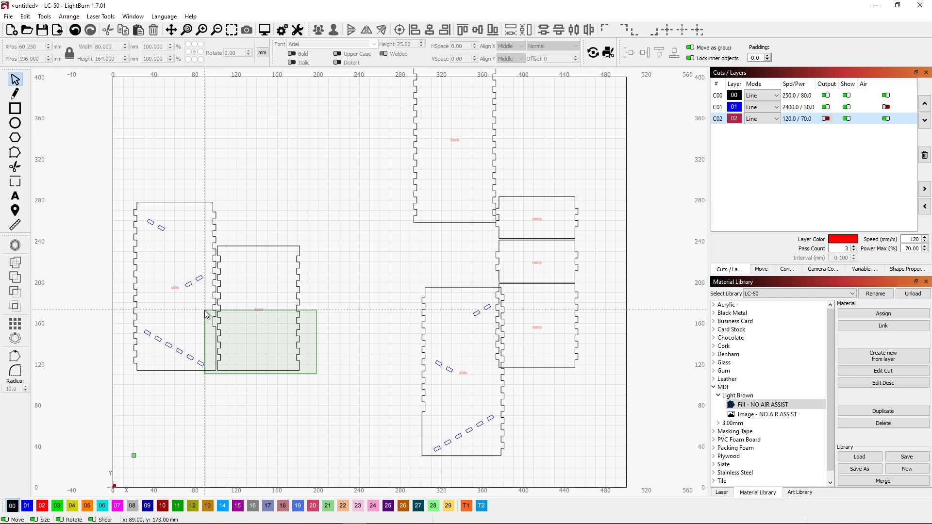
left_click_drag(205, 313, 205, 313)
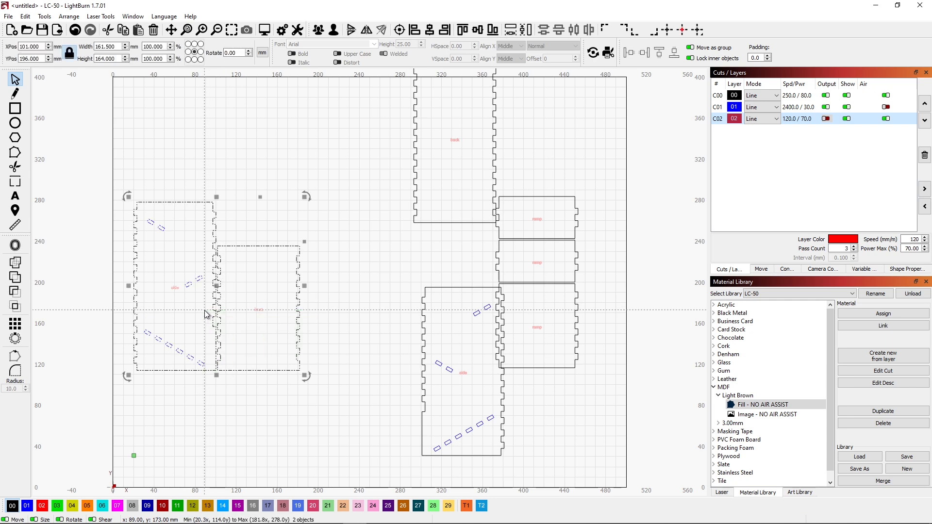
left_click(374, 307)
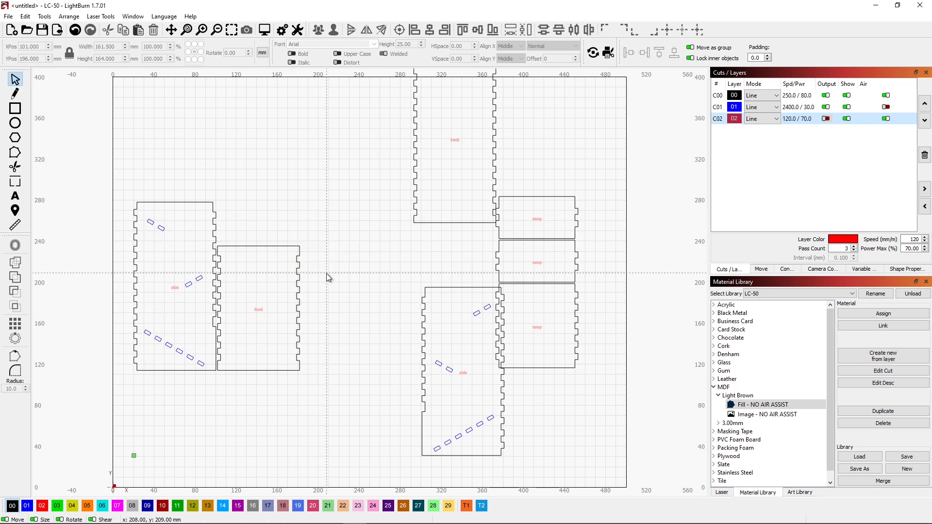
Step: Select only the front panel with a right-to-left window crossing its upper corner, and clear the selection
left_click(298, 252)
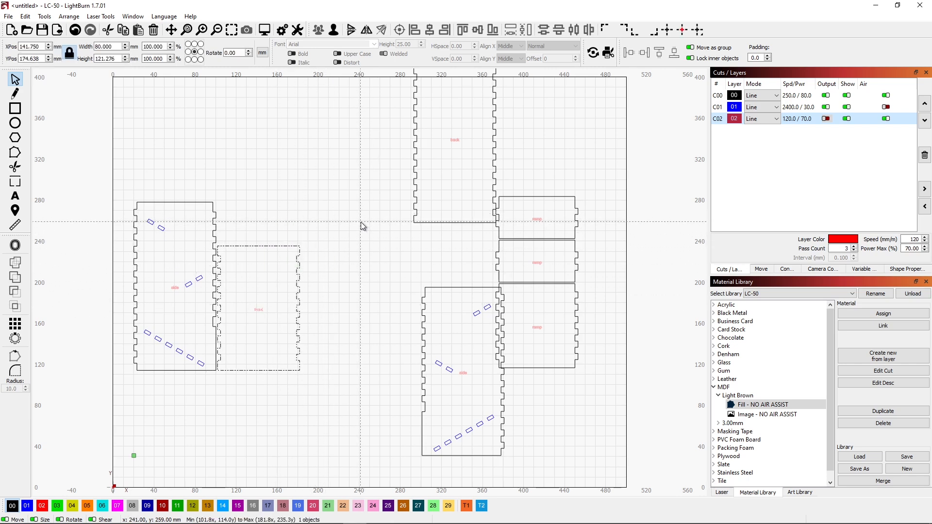
left_click_drag(355, 232, 281, 268)
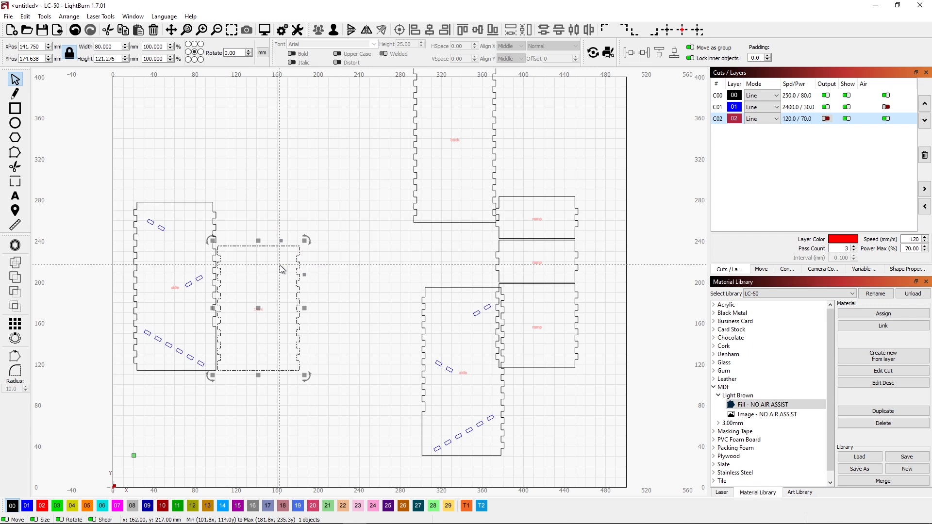
left_click(282, 269)
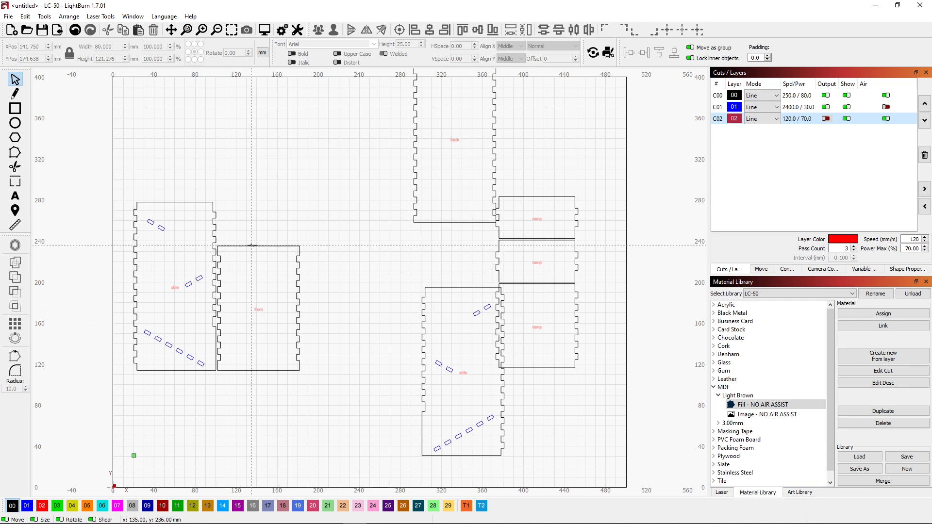
Step: Align the top edges of the front panel and the leftmost side panel
left_click(251, 246)
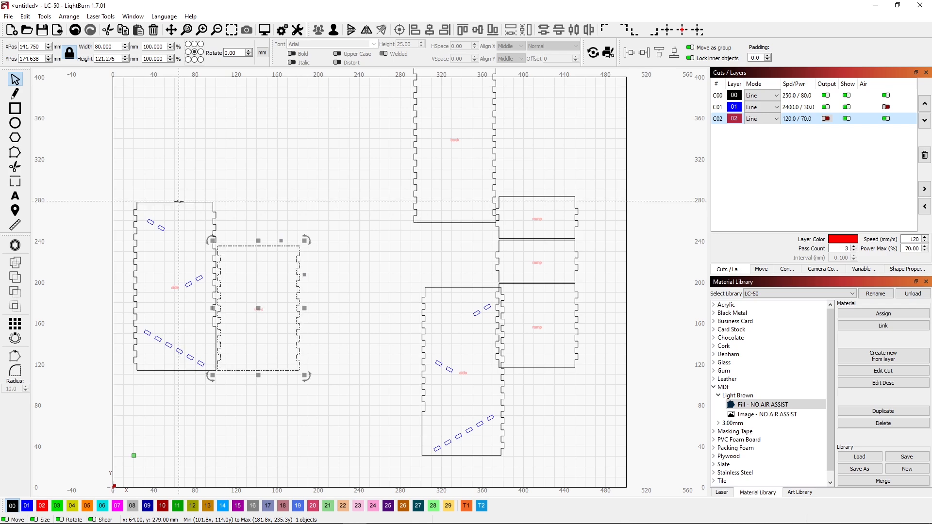
left_click(178, 201, "shift")
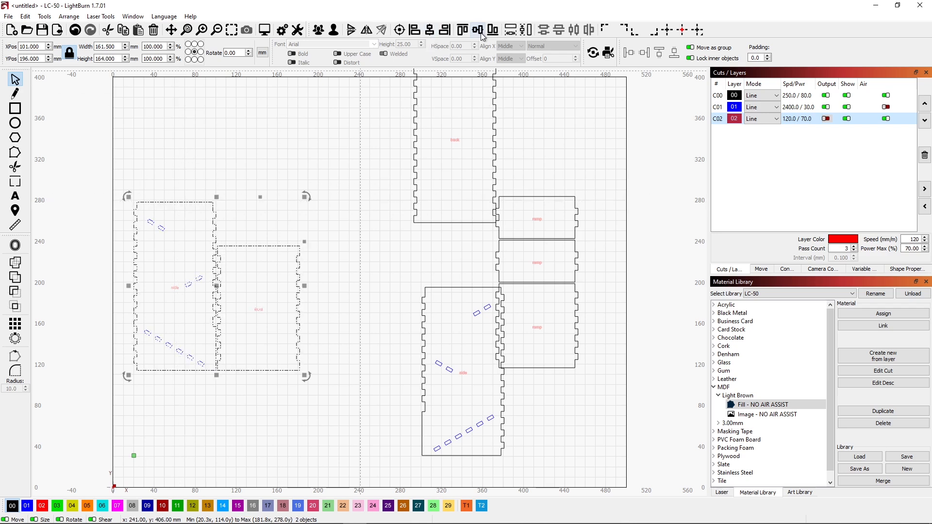
left_click(463, 30)
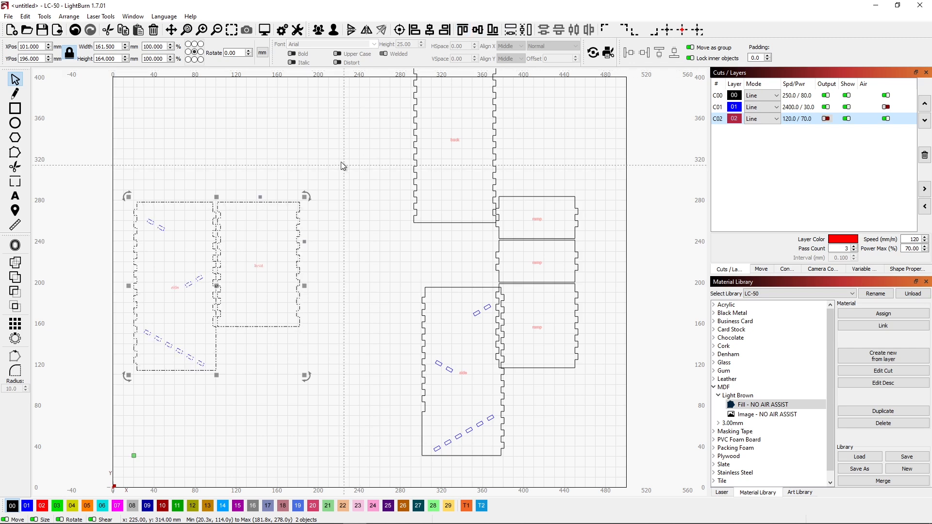
left_click(305, 168)
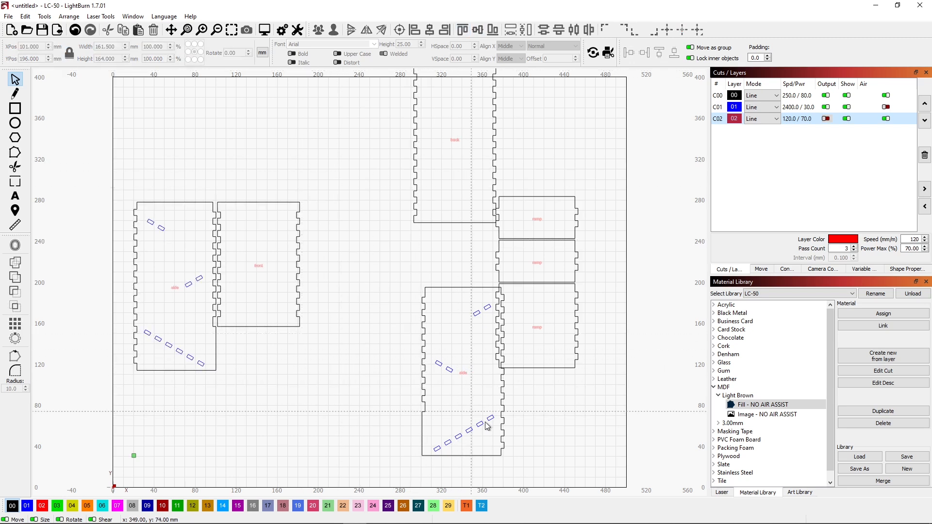
Step: Move the other side panel beside the front panel at about X 226, Y 195, and align the front panel's top edge with it
left_click(492, 439)
left_click_drag(462, 370, 345, 287)
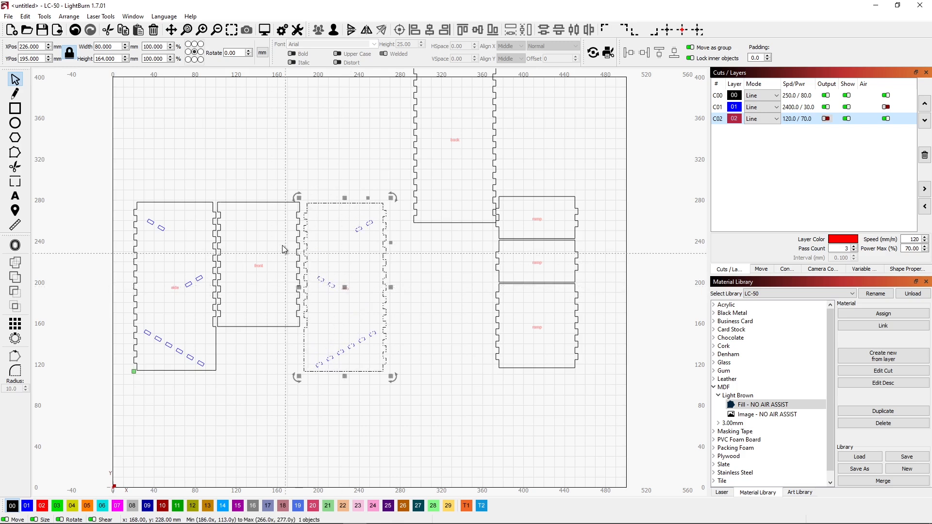
left_click(270, 201)
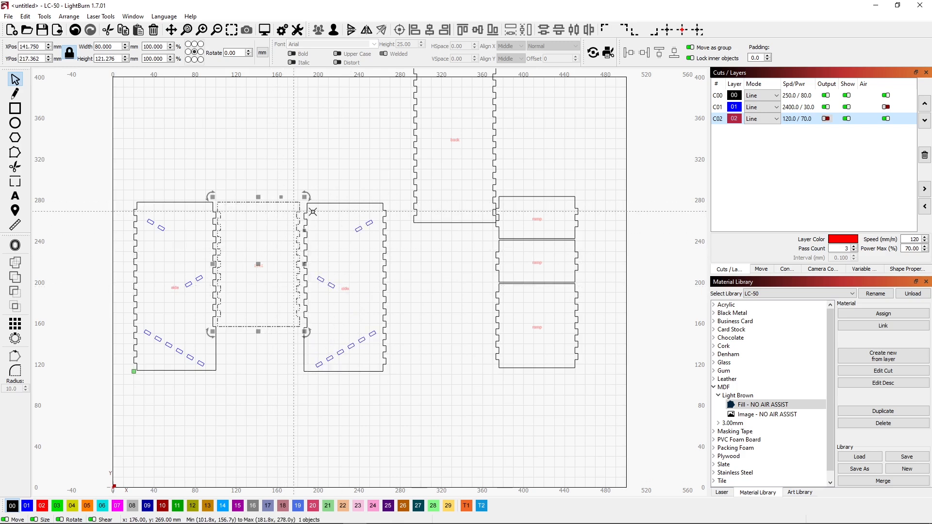
left_click(338, 208, "shift")
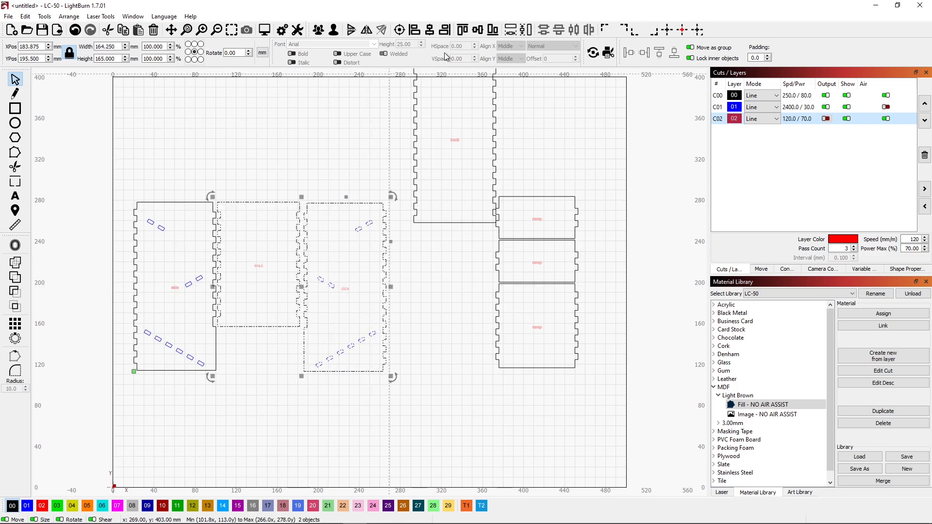
left_click(463, 30)
left_click(442, 148)
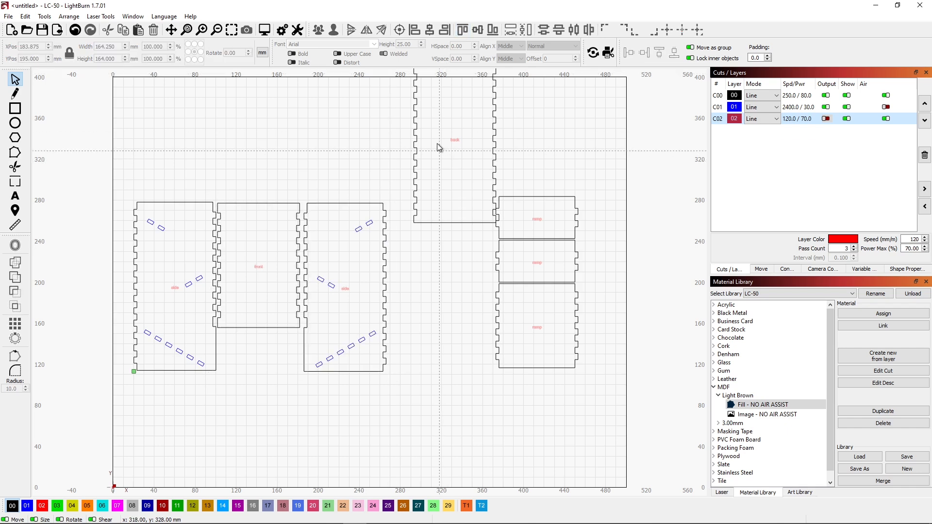
Step: Move the back panel between the second side panel and the ramps at about X 315, Y 195
left_click_drag(502, 186, 436, 287)
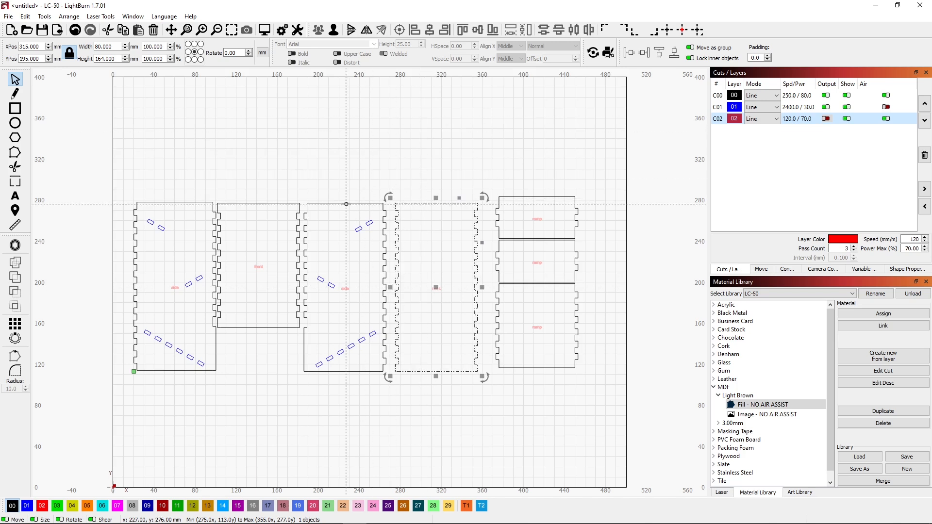
left_click(346, 203)
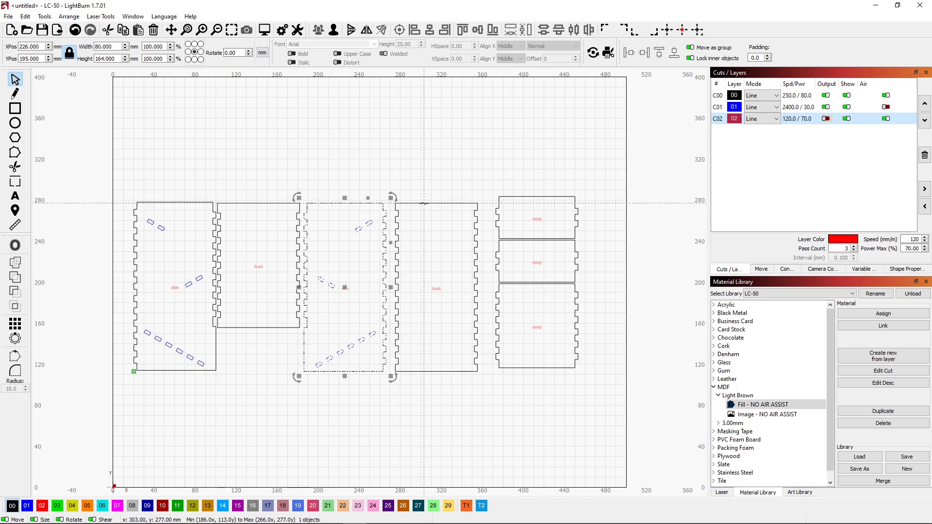
left_click(424, 203, "shift")
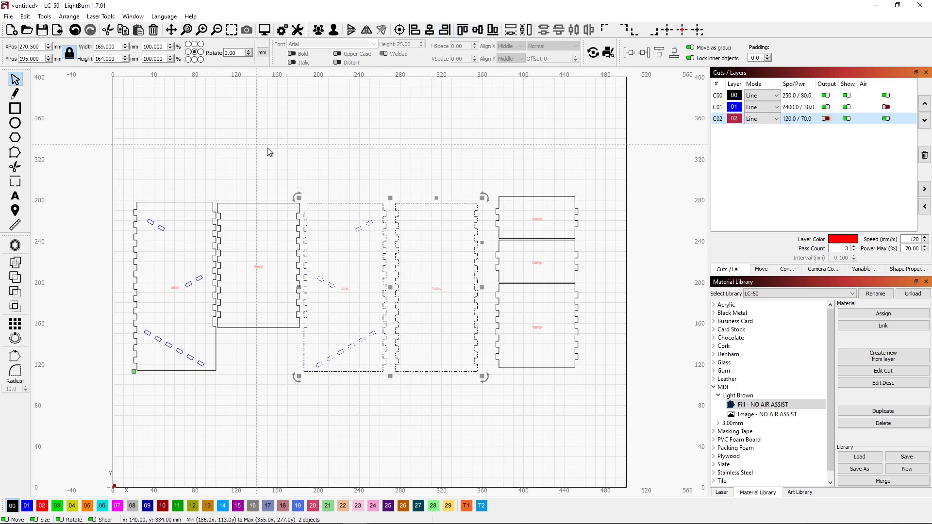
left_click(292, 171)
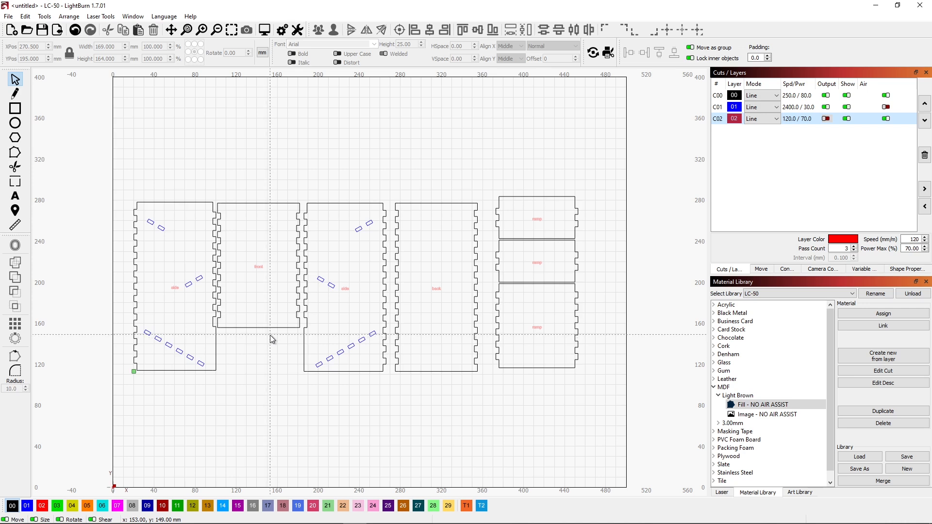
Step: Insert the DRAGON 01a graphic from the Dragons art library into the project
left_click(800, 492)
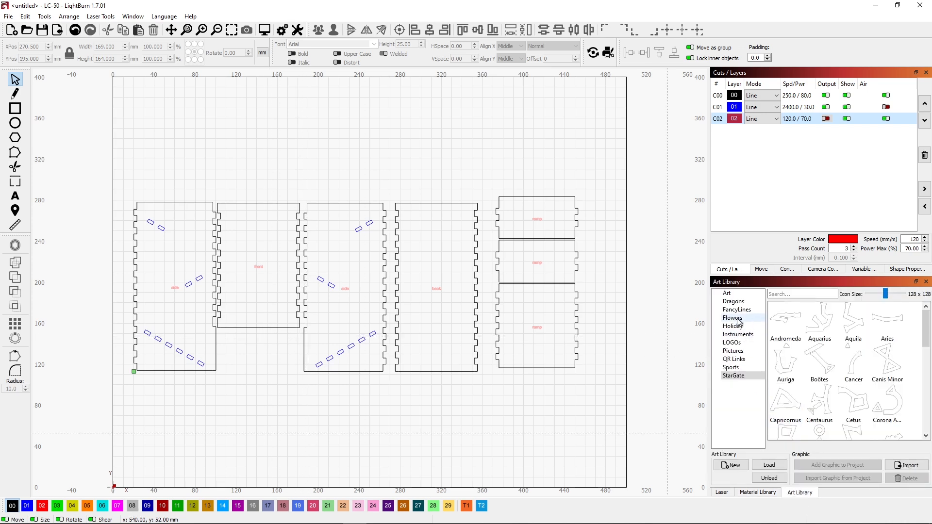
left_click(732, 302)
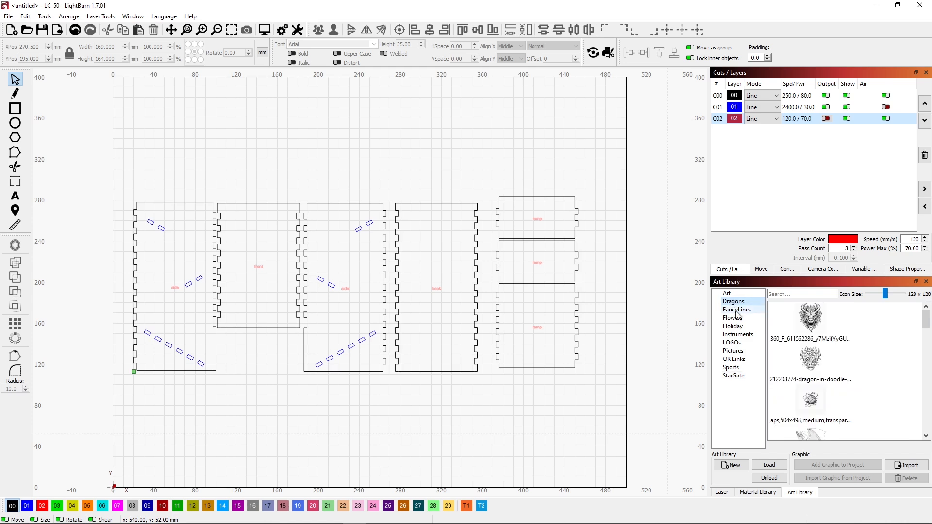
scroll(906, 373, "down", 6)
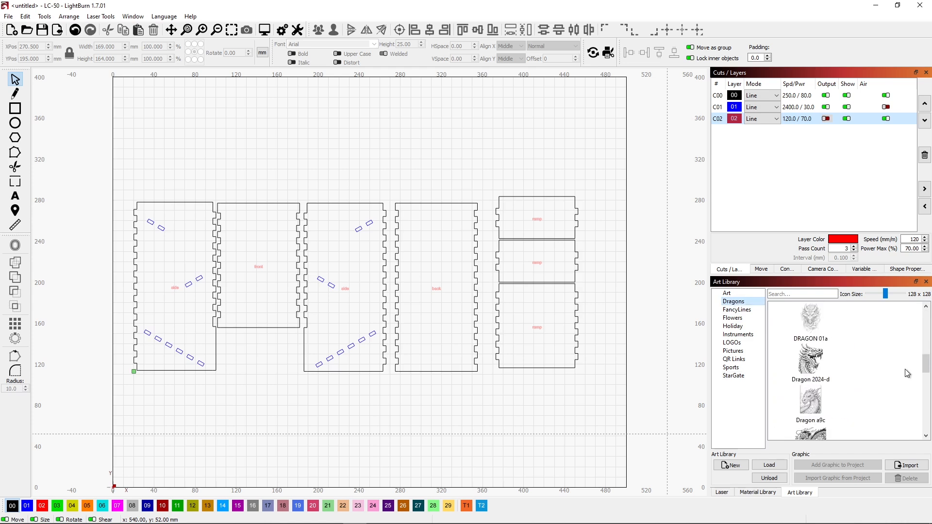
left_click(814, 319)
double_click(813, 320)
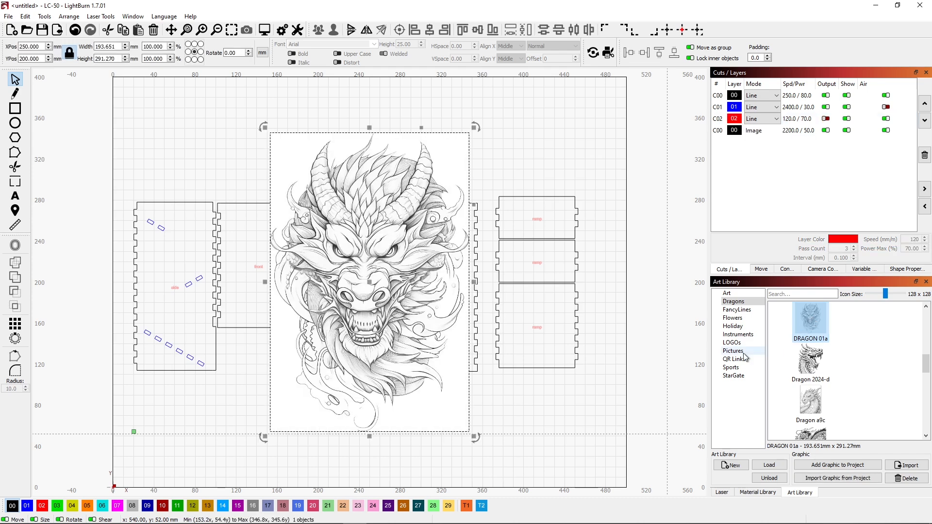
Step: Place the dragon over the front panel at about 164 × 247 mm, and reorder its Image layer to first in the cut order
left_click_drag(475, 127, 444, 171)
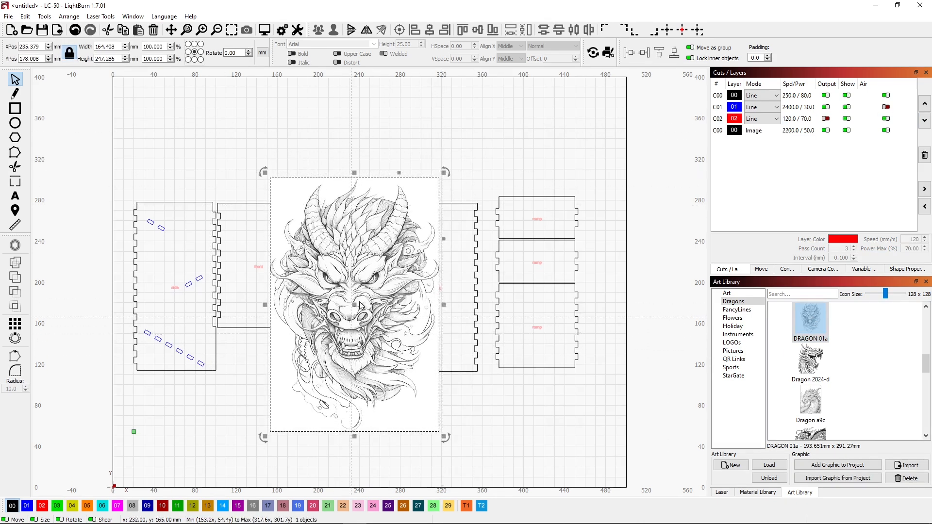
left_click_drag(353, 302, 262, 306)
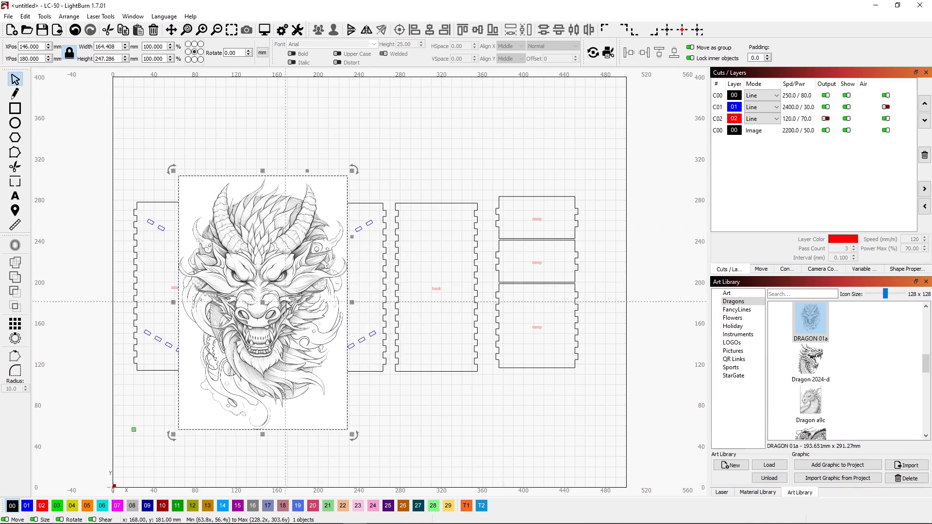
left_click(719, 132)
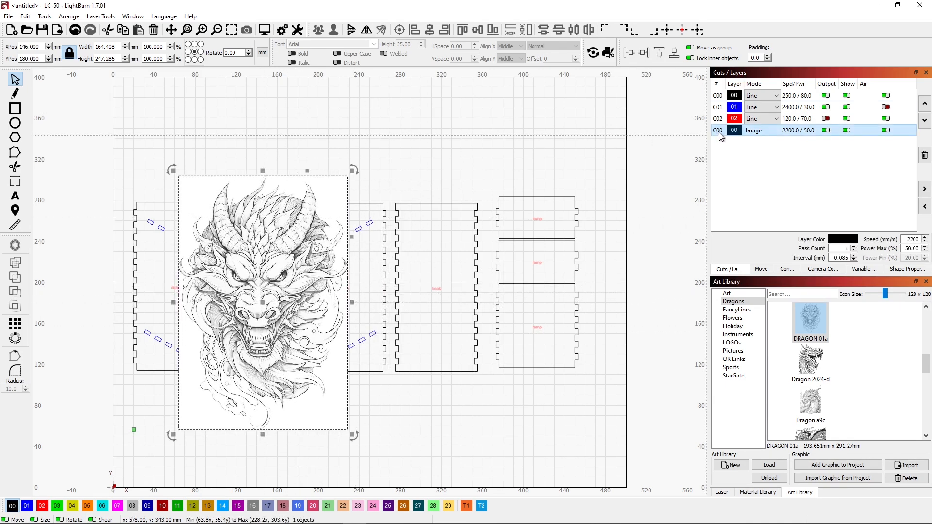
left_click_drag(719, 134, 721, 96)
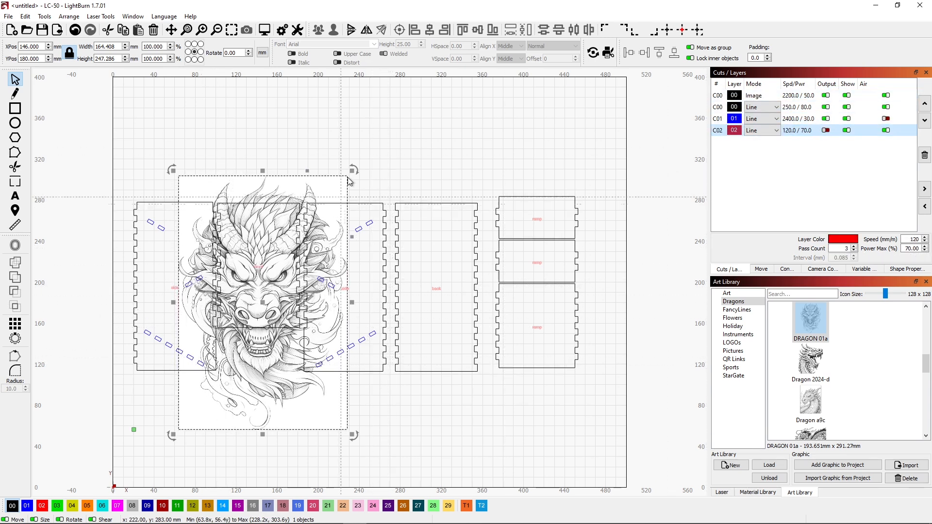
Step: Shrink the dragon image to about 139 × 209 mm and center it over the front panel at about X 141, Y 177
left_click_drag(350, 170, 323, 207)
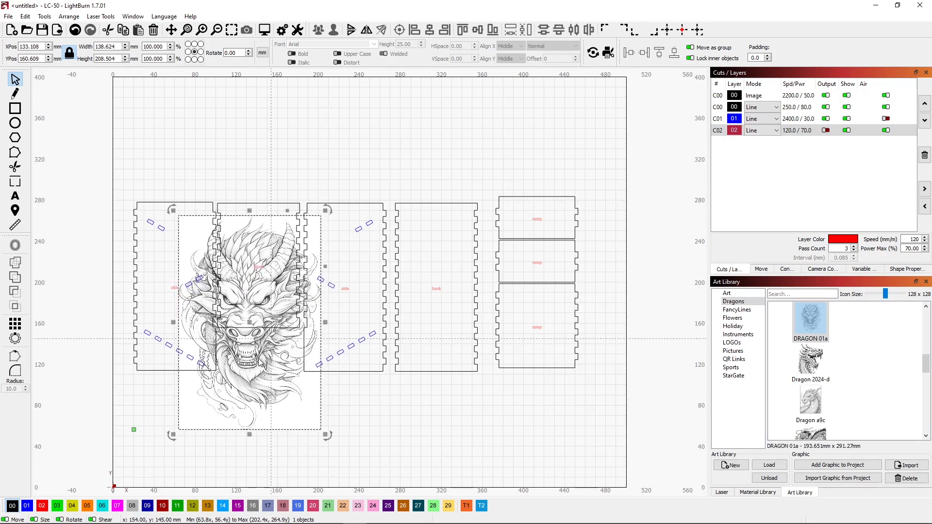
left_click_drag(248, 321, 257, 301)
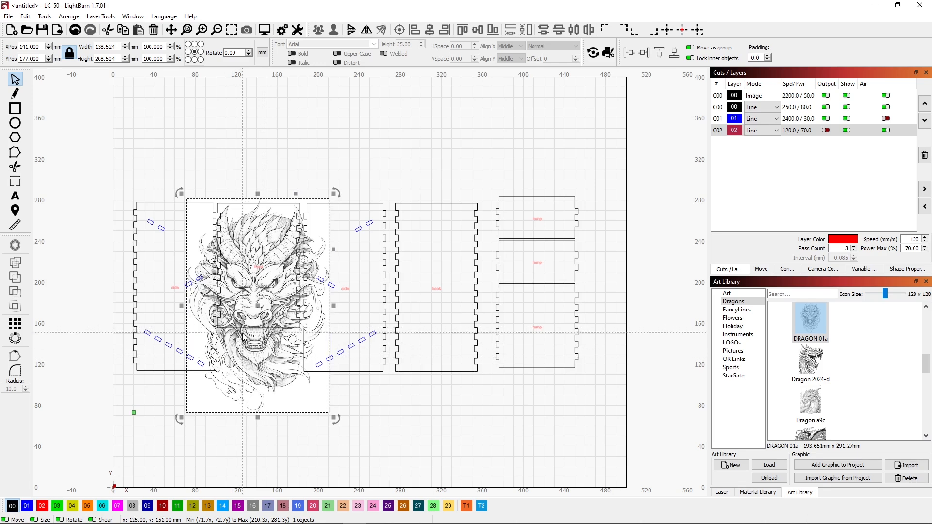
Step: Move the largest ramp directly below the front panel, over the dragon's lower part, at about X 142, Y 113
left_click_drag(592, 380, 259, 376)
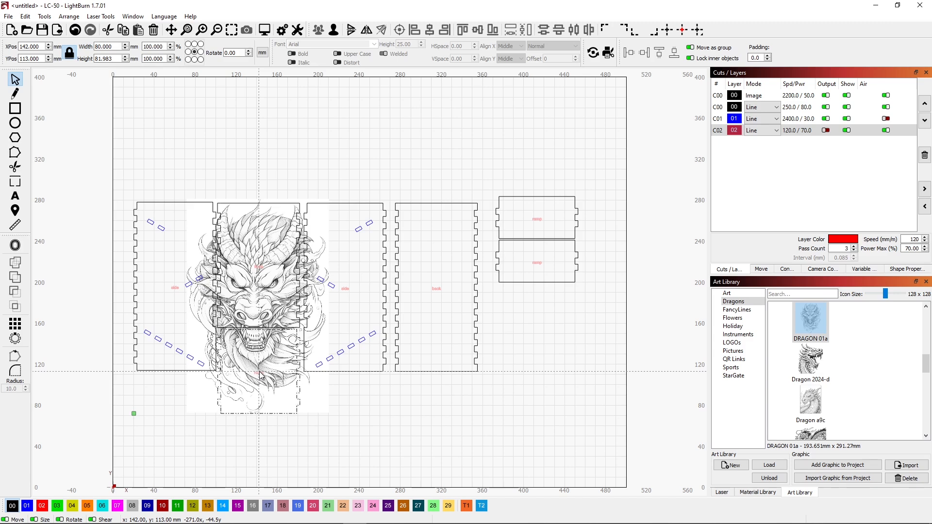
left_click_drag(260, 375, 260, 375)
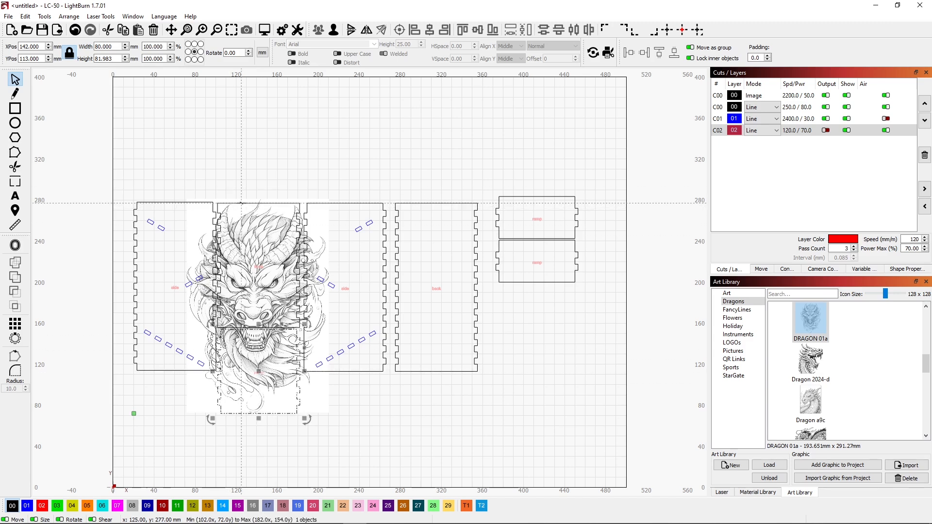
left_click(241, 202)
left_click(256, 94)
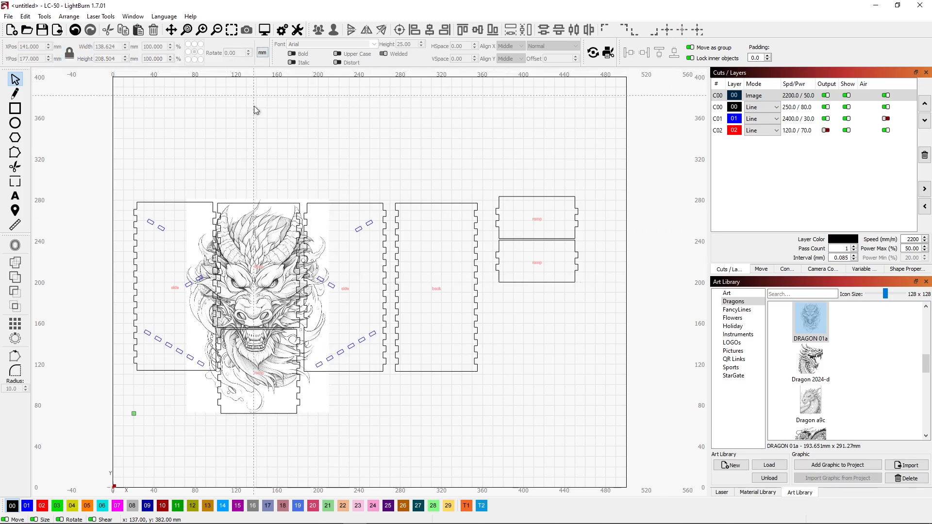
Step: Hide the Image layer and align the front panel and the largest ramp on a shared vertical centerline at X 141.75
left_click(846, 96)
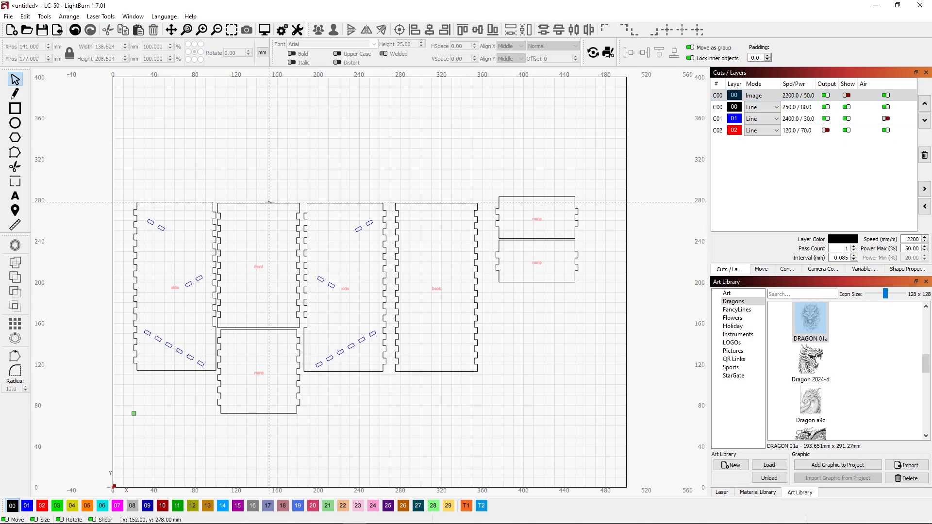
left_click(249, 329)
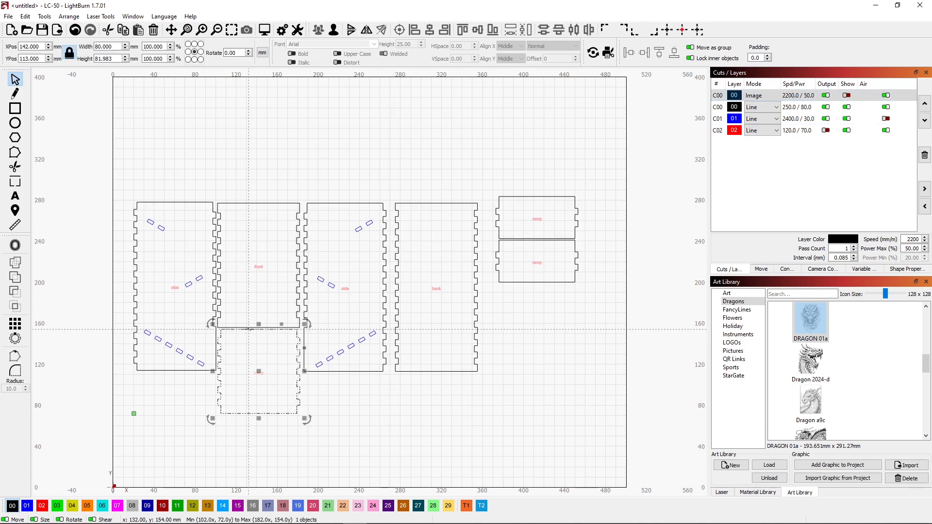
left_click(255, 204, "shift")
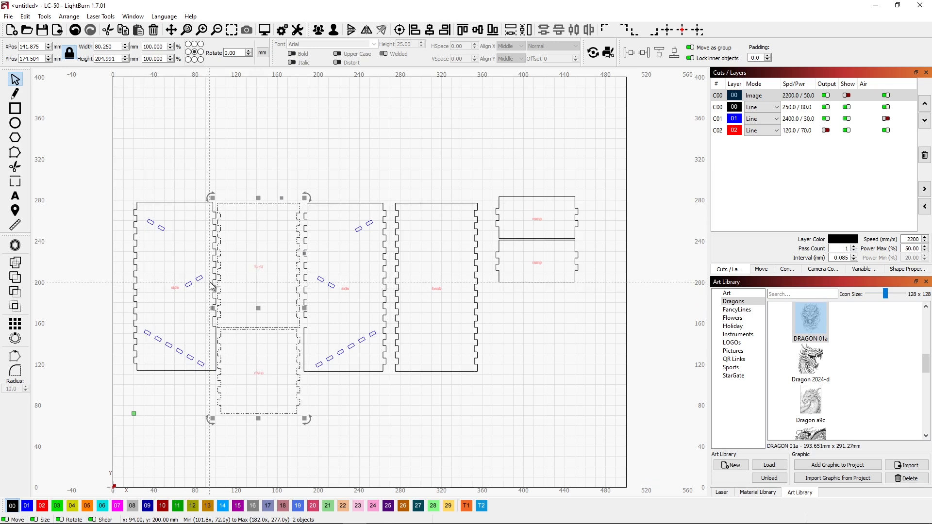
left_click(415, 31)
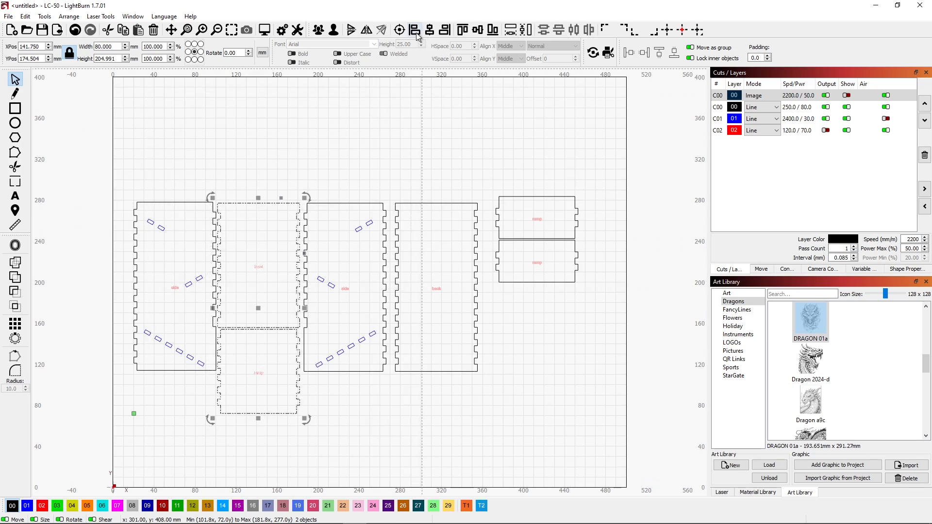
left_click(287, 118)
Step: Nudge the largest ramp up 2 mm toward the front panel's lower edge, to Y 115
scroll(241, 336, "up", 5)
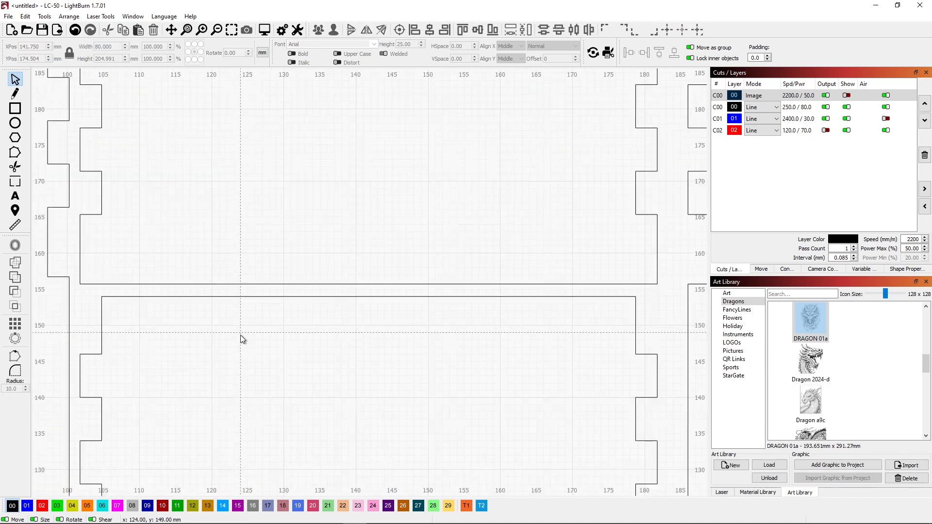
left_click(269, 297)
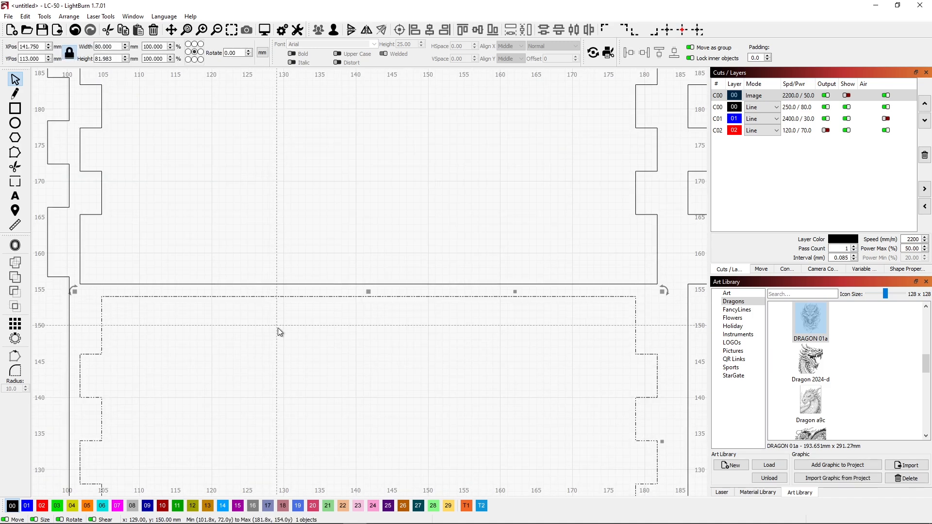
key("Up")
key("Up")
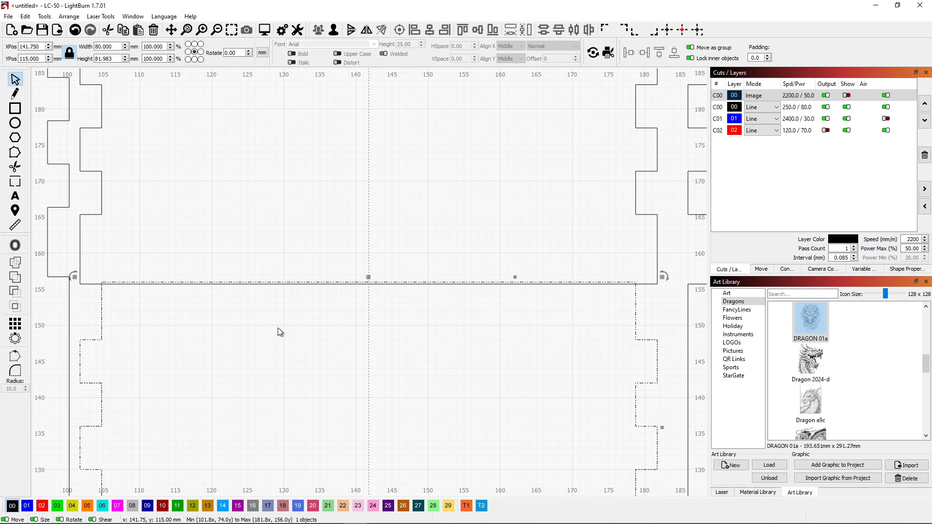
Step: Try moving the ramp down and up in 5 mm and 1 mm nudges below the front panel
key("shift+Down")
key("shift+Down")
key("shift+Up")
key("shift+Up")
key("shift+Down")
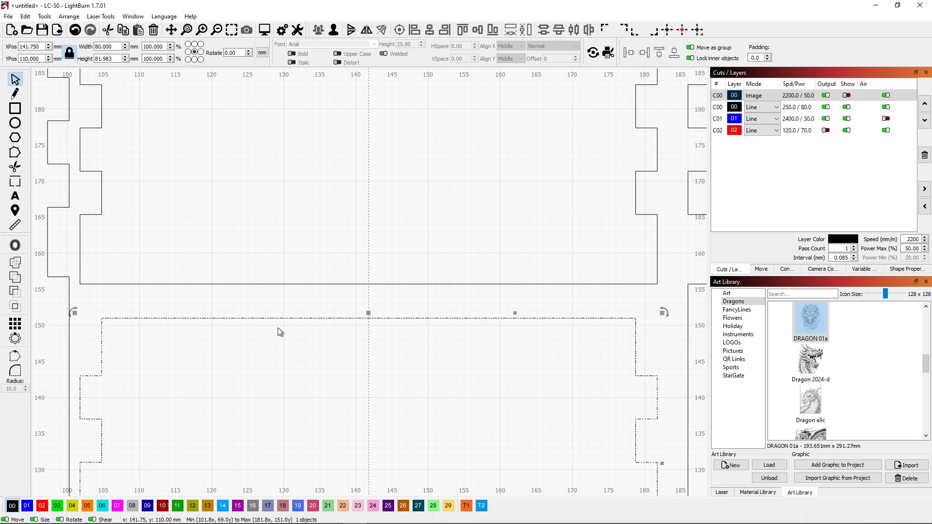
key("Up")
key("Up")
key("Up")
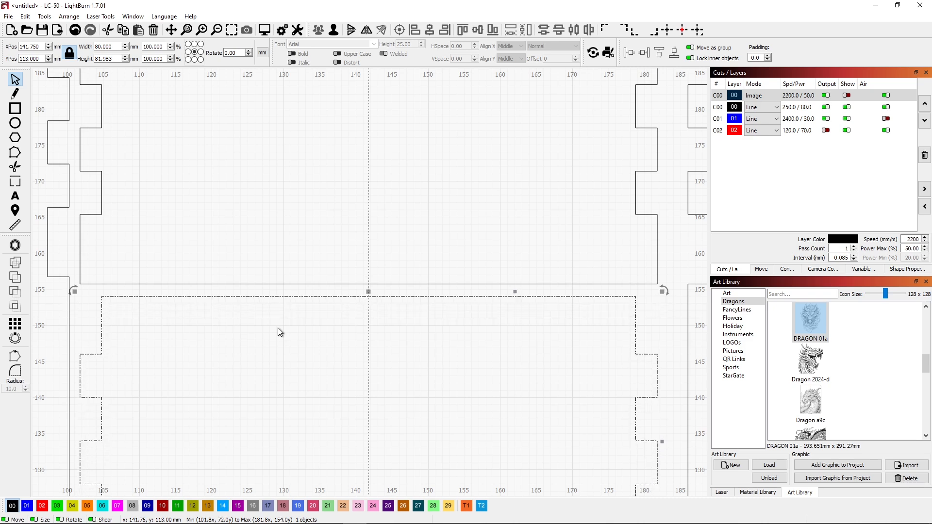
key("Up")
key("Up")
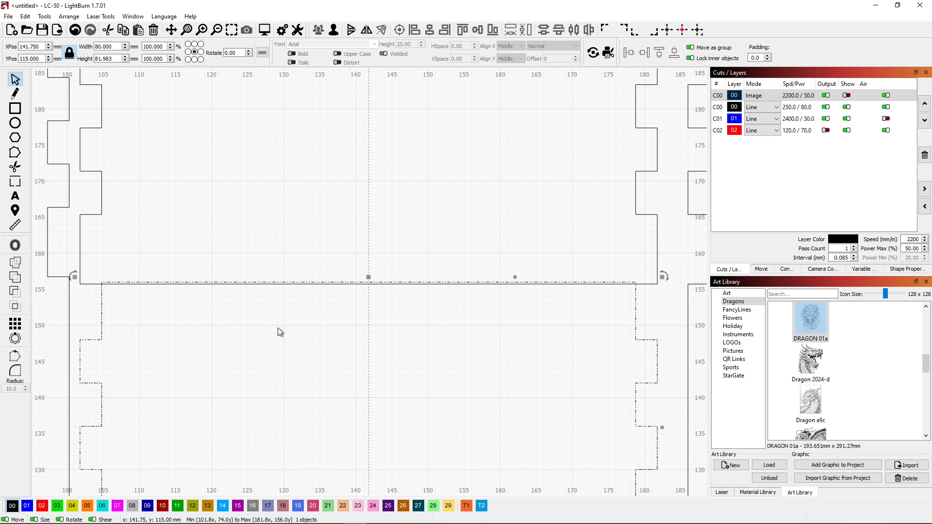
Step: Fine-nudge the ramp down 0.3 mm to Y 114.7, lining its upper edge up with the front panel's lower edge
key("ctrl+Down")
key("ctrl+Down")
key("ctrl+Down")
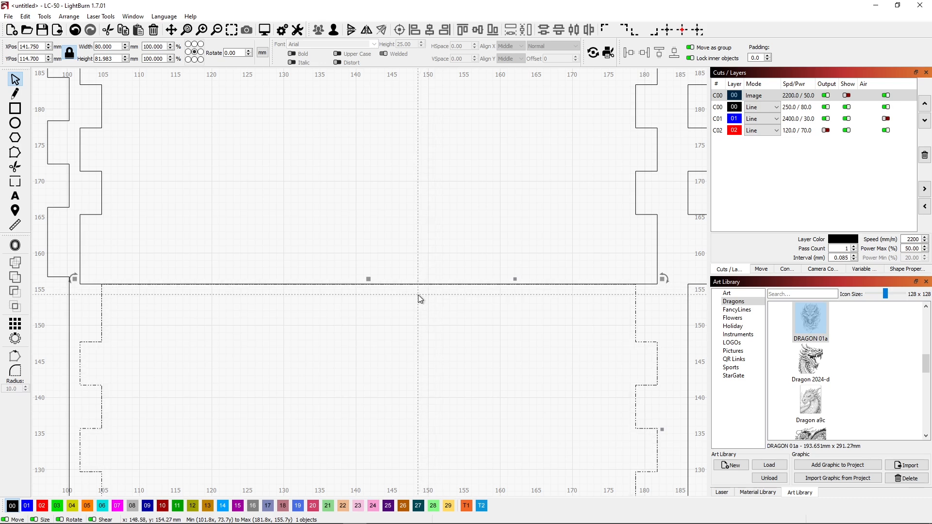
Step: Show the Image layer again and duplicate the dragon image in place over the panels
scroll(418, 295, "down", 8)
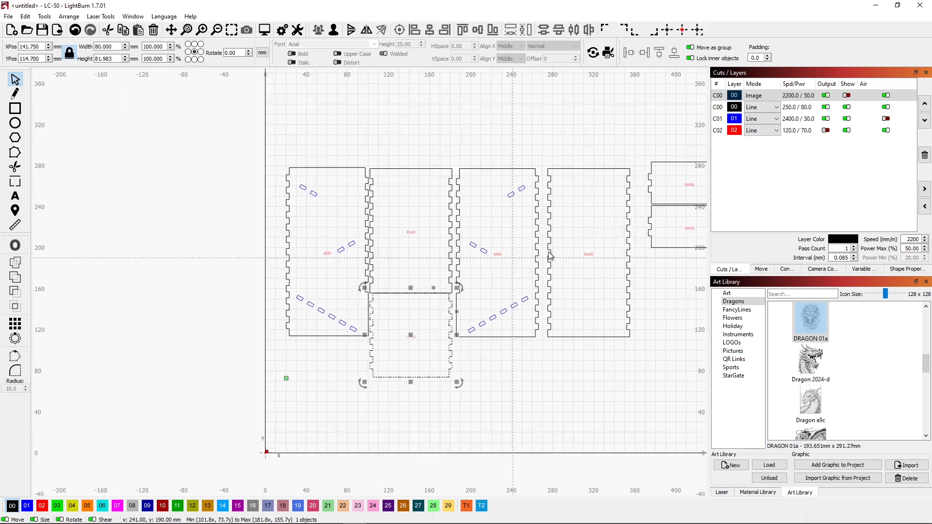
left_click(846, 95)
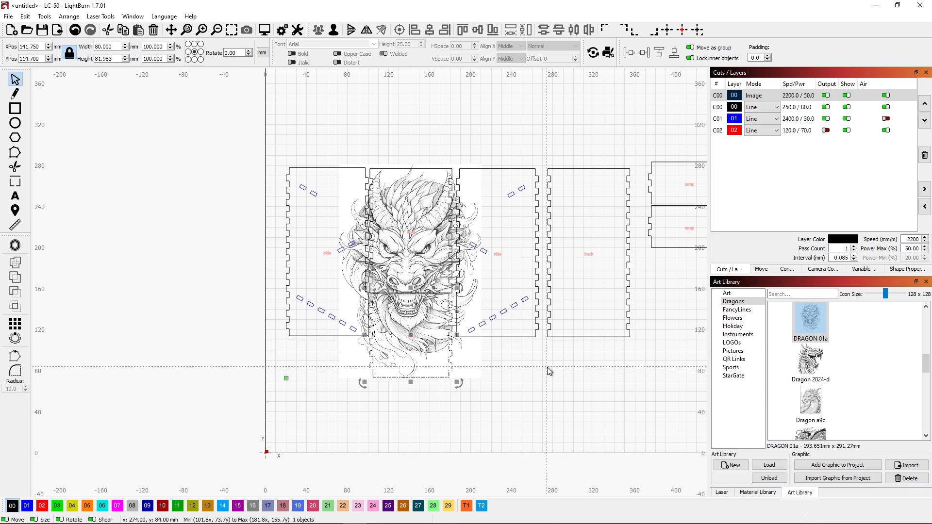
left_click(482, 377)
left_click(464, 371)
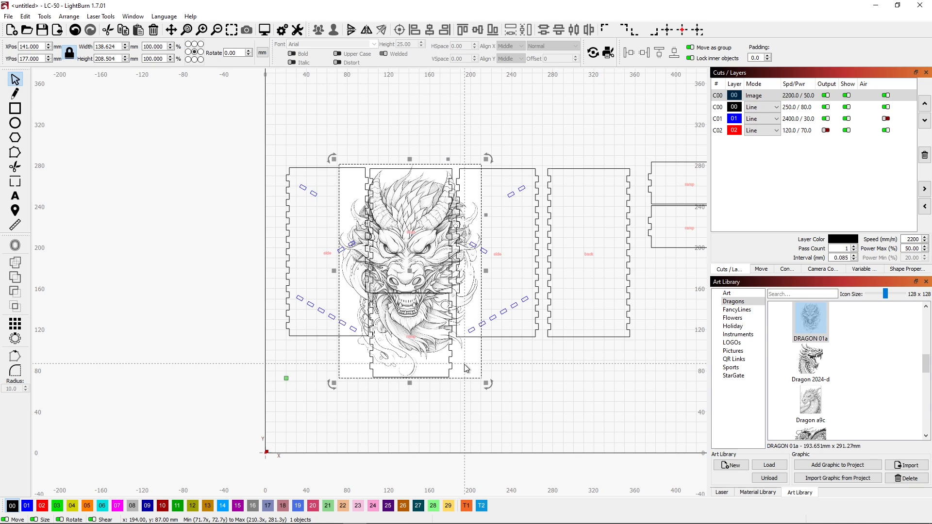
right_click(464, 366)
left_click(500, 212)
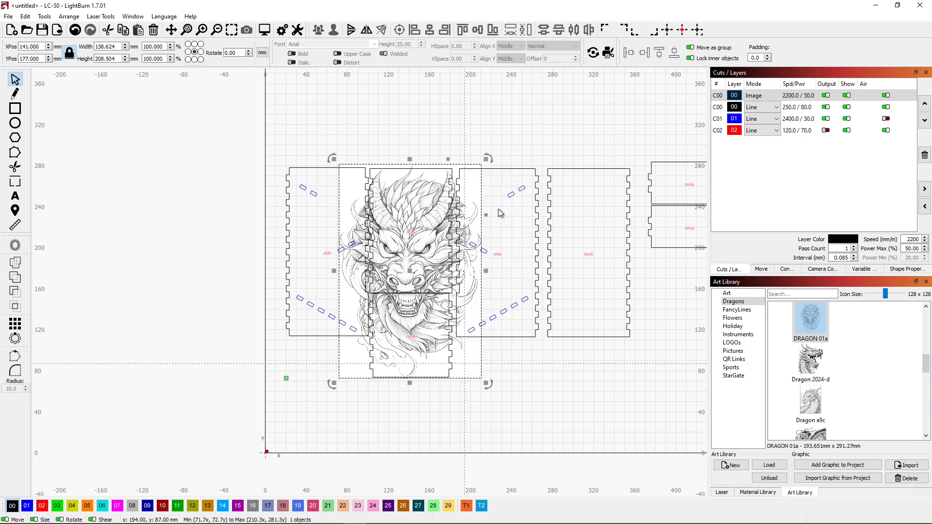
left_click(559, 396)
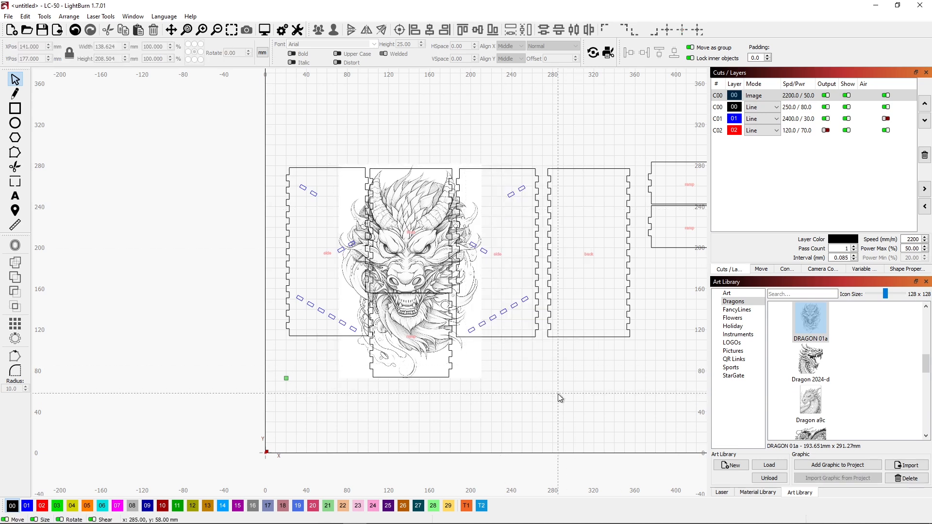
Step: Select the largest ramp together with one dragon image, hiding the Image layer temporarily to reach the ramp, and group the two
left_click(451, 369)
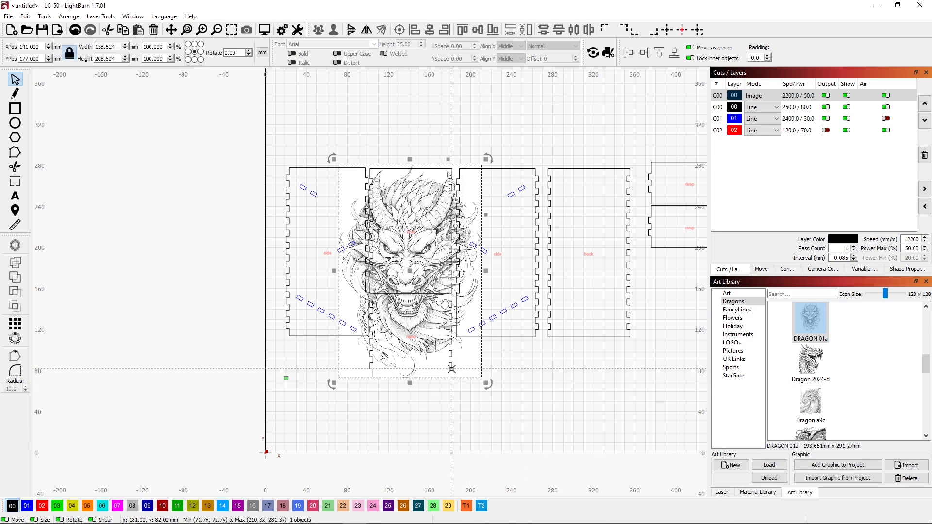
left_click(497, 365)
left_click(846, 96)
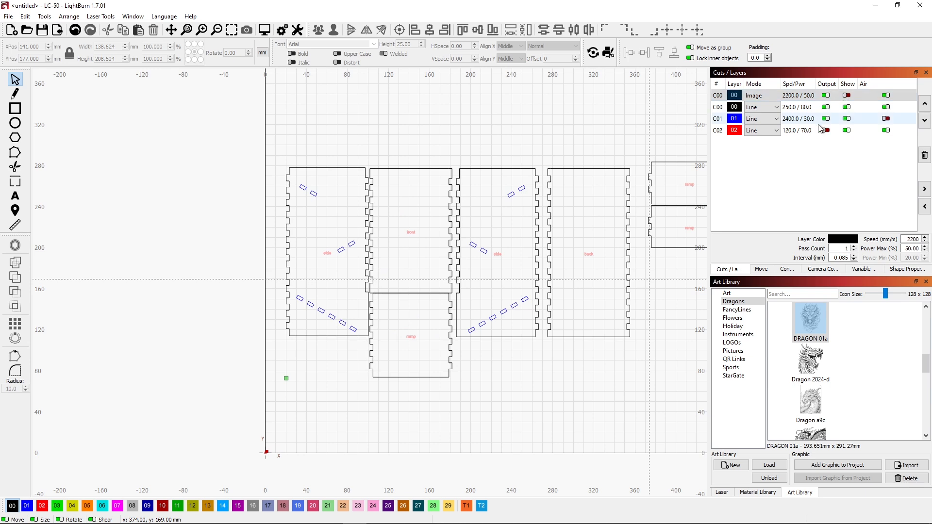
left_click(449, 377)
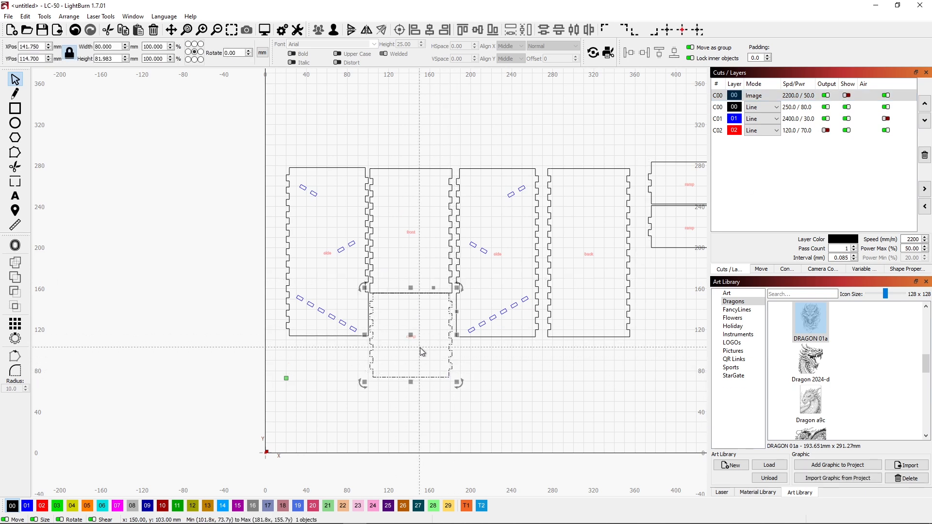
left_click(846, 96)
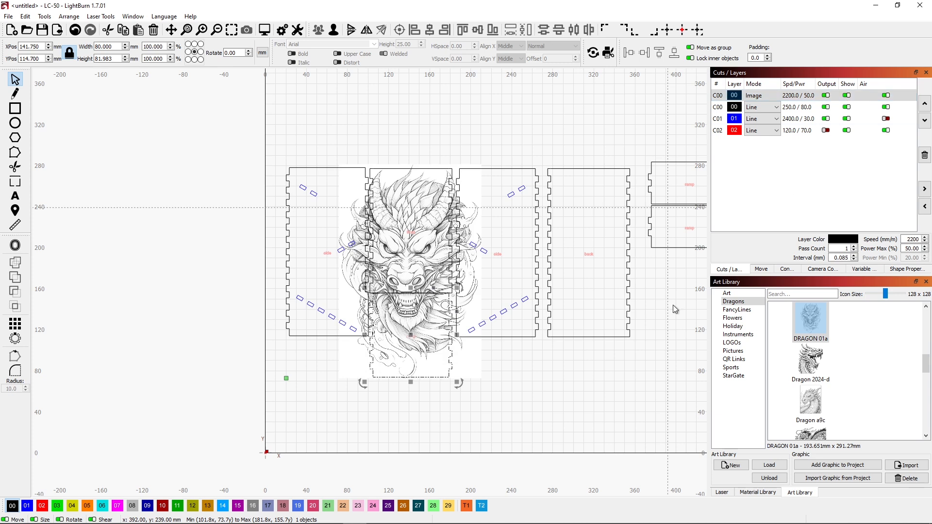
left_click(467, 368, "shift")
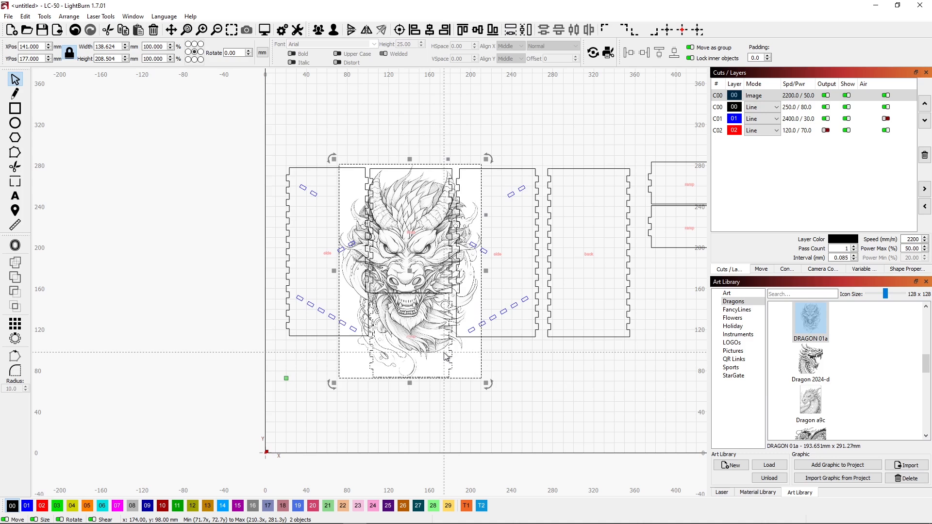
left_click(318, 29)
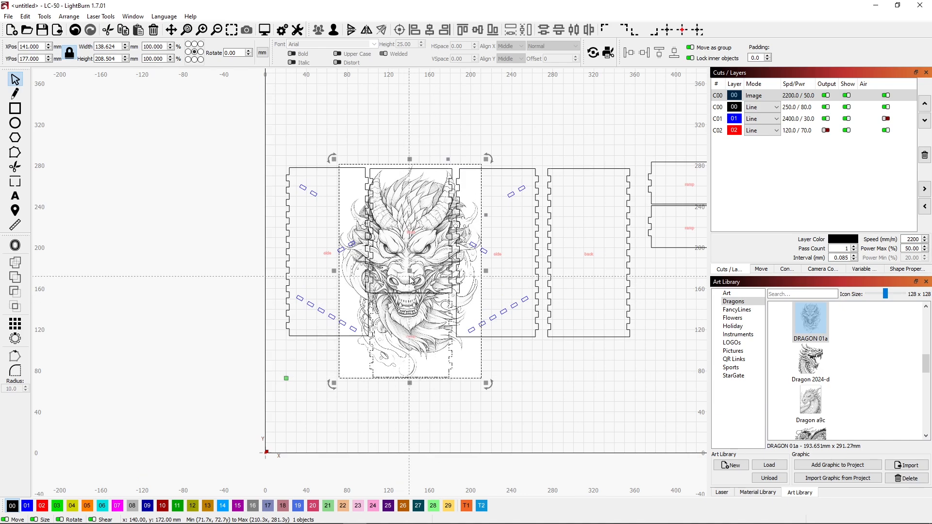
Step: Move the grouped ramp and dragon to the far side of the back panel, at about X 455, Y 152, and ungroup them
left_click_drag(407, 337, 672, 325)
left_click_drag(677, 258, 630, 303)
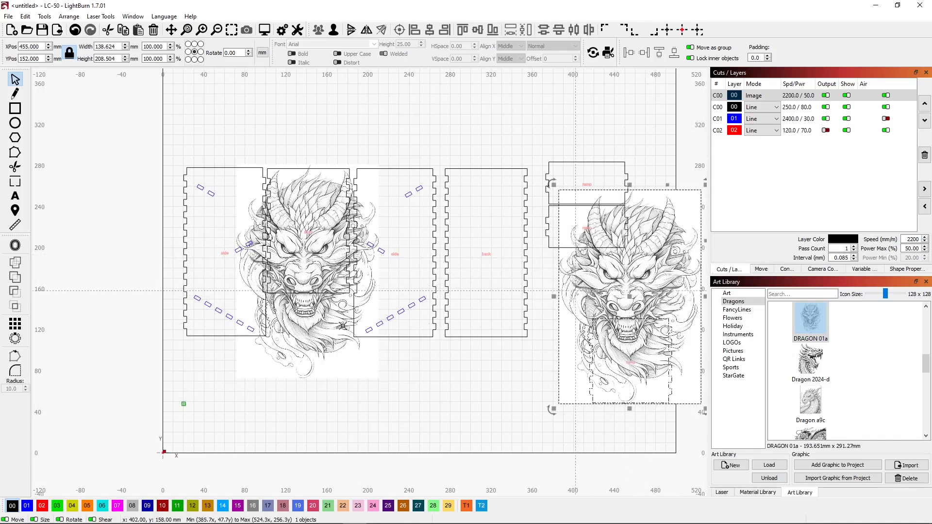
left_click(405, 398)
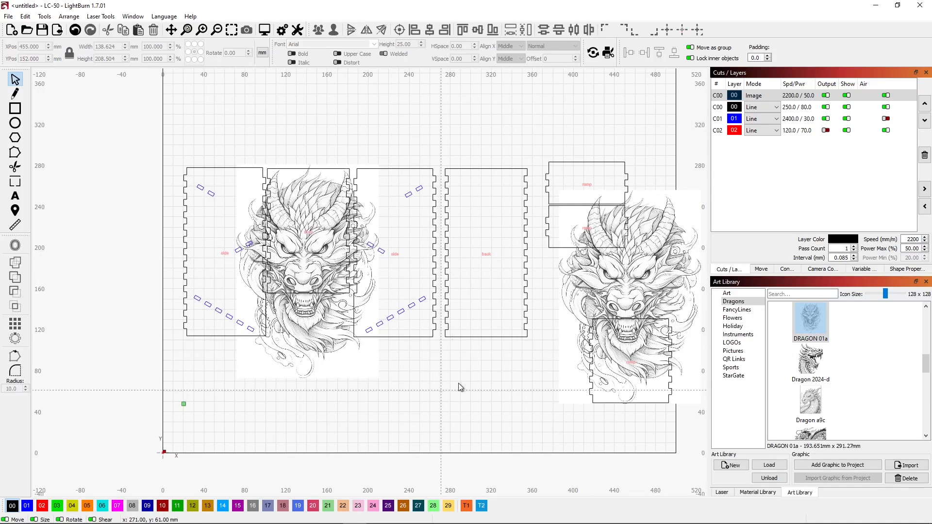
left_click(577, 309)
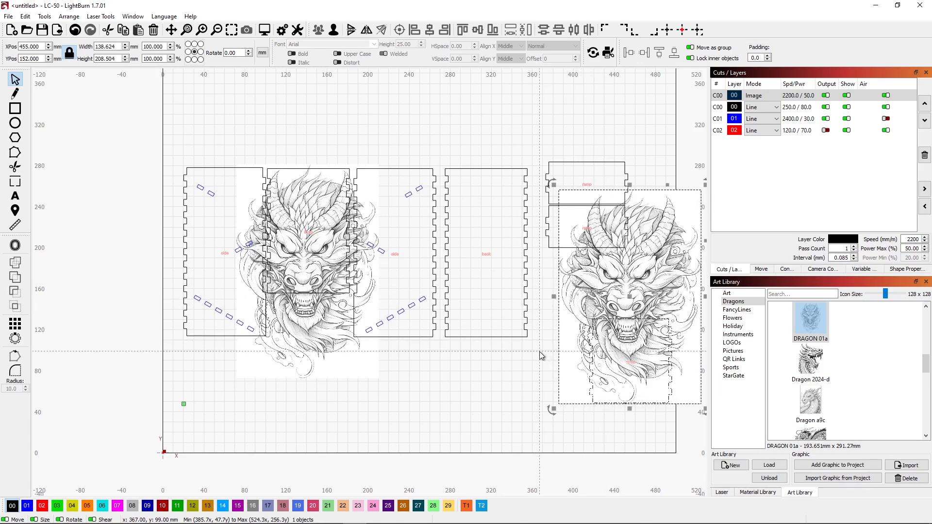
left_click(334, 32)
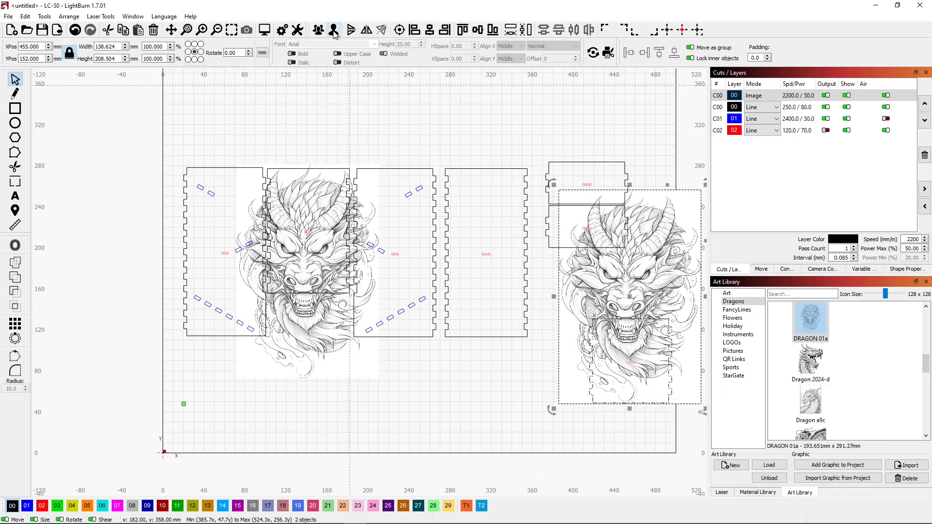
left_click(513, 389)
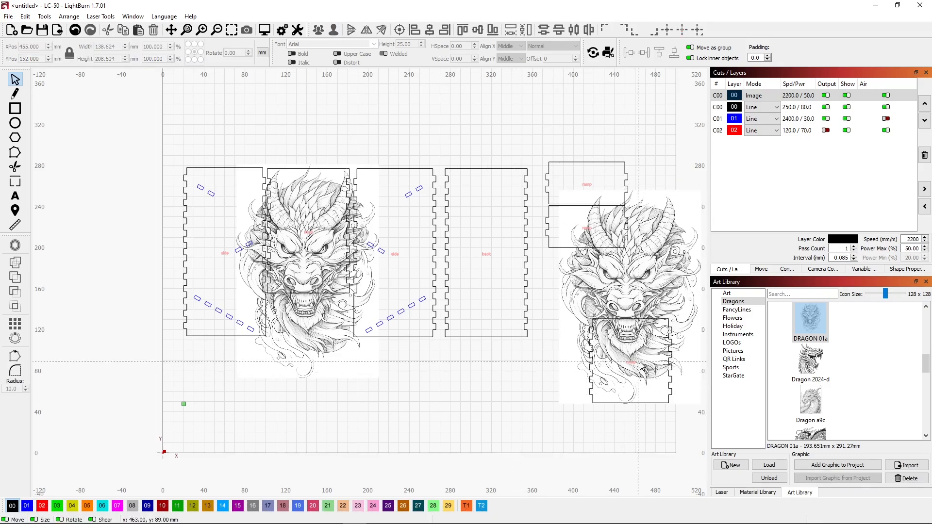
left_click(846, 95)
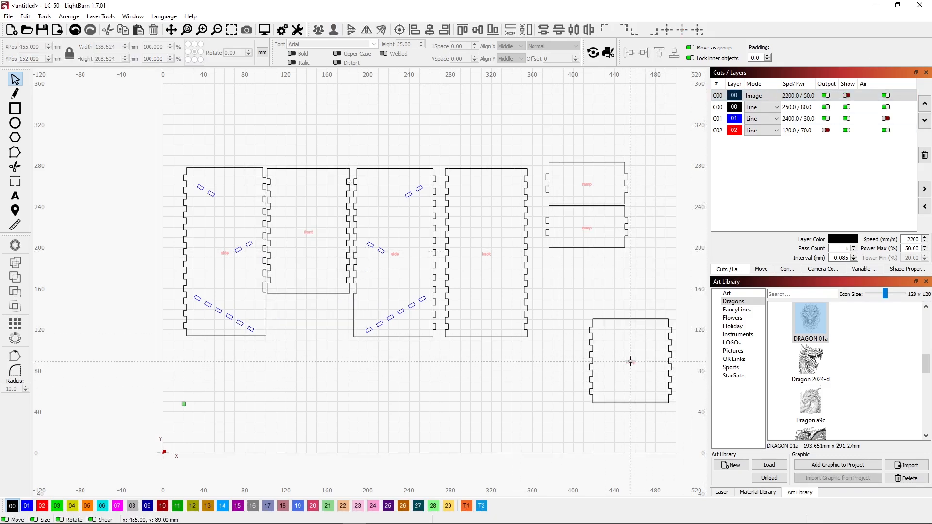
left_click(627, 365)
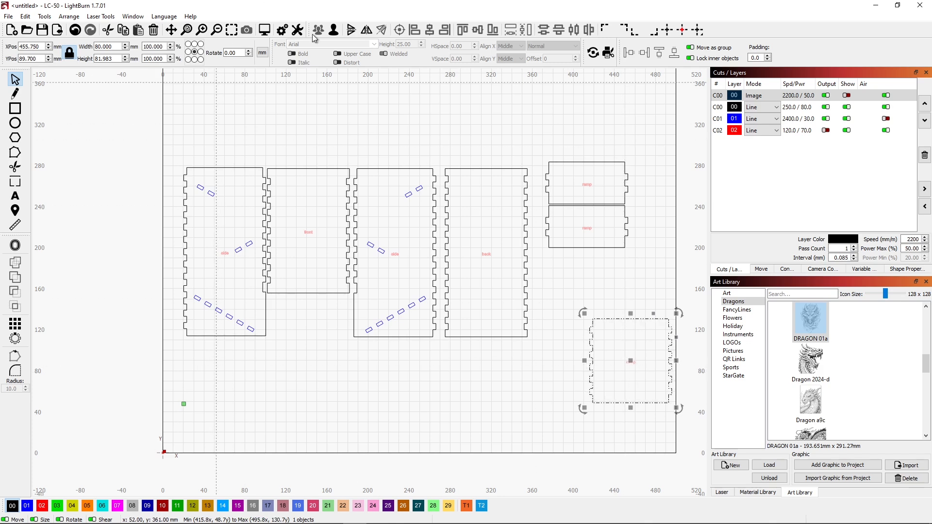
left_click(531, 388)
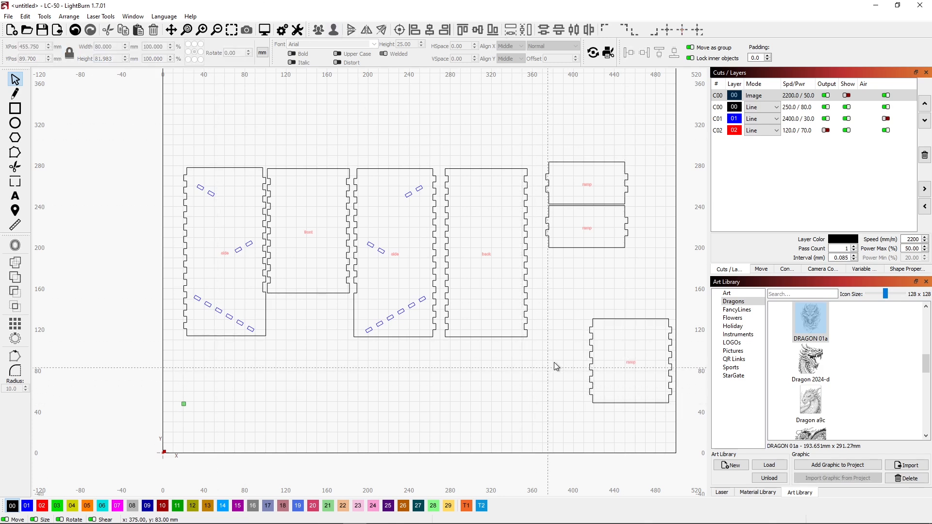
left_click(846, 96)
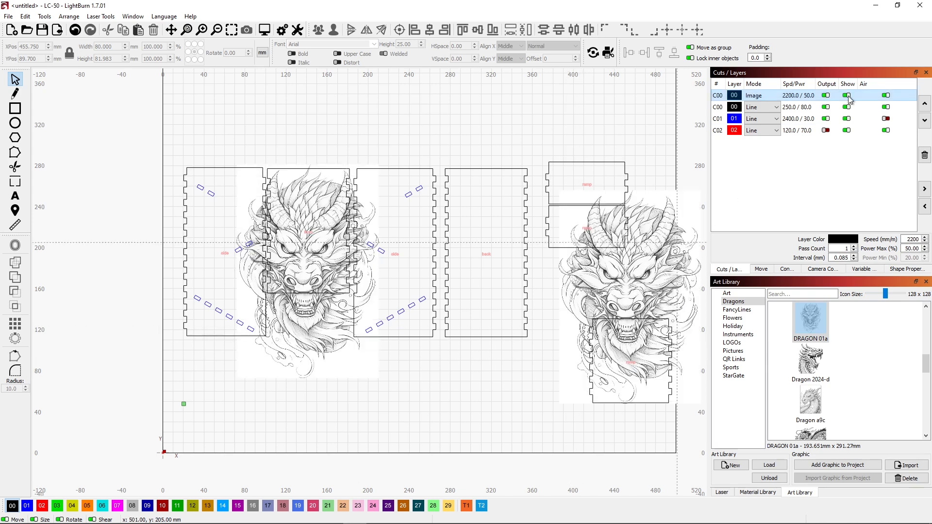
Step: Select the relocated dragon image together with the largest ramp outline, hiding the Image layer temporarily, and apply the outline as an image mask
left_click(577, 312)
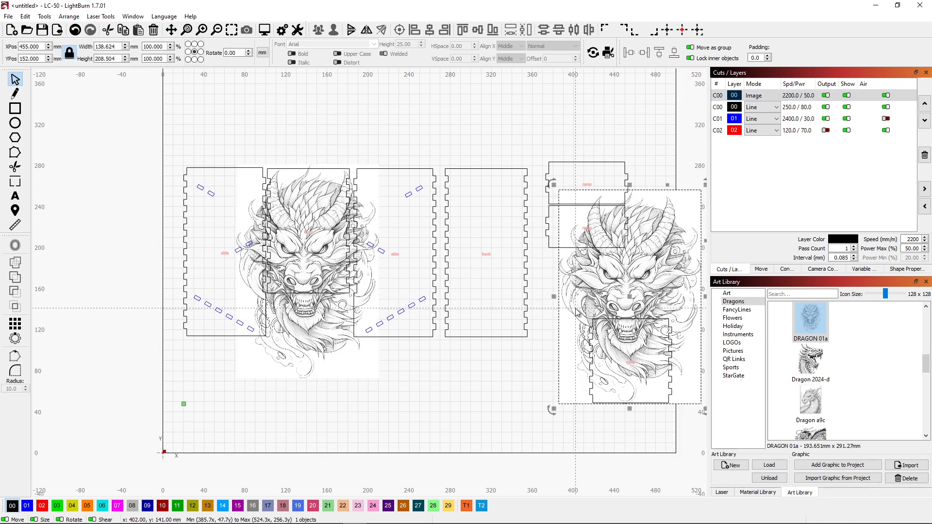
left_click(846, 96)
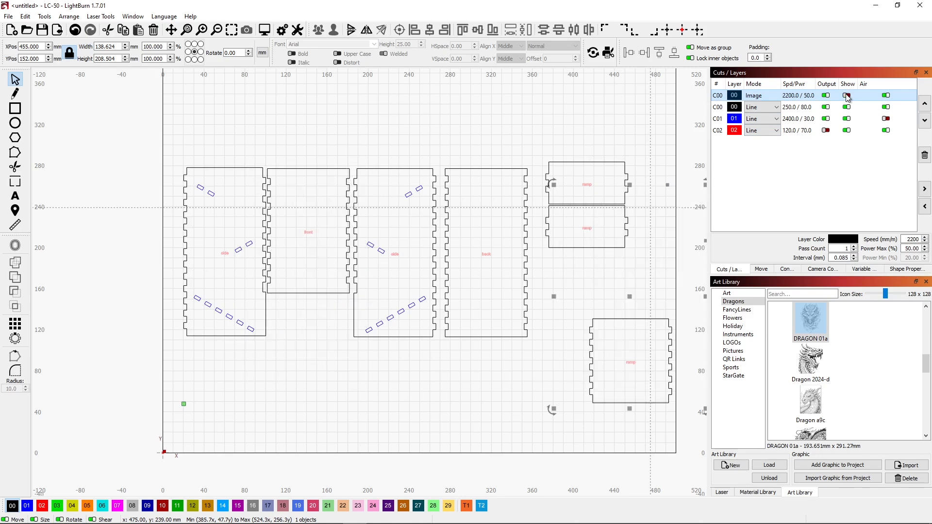
left_click(625, 318, "shift")
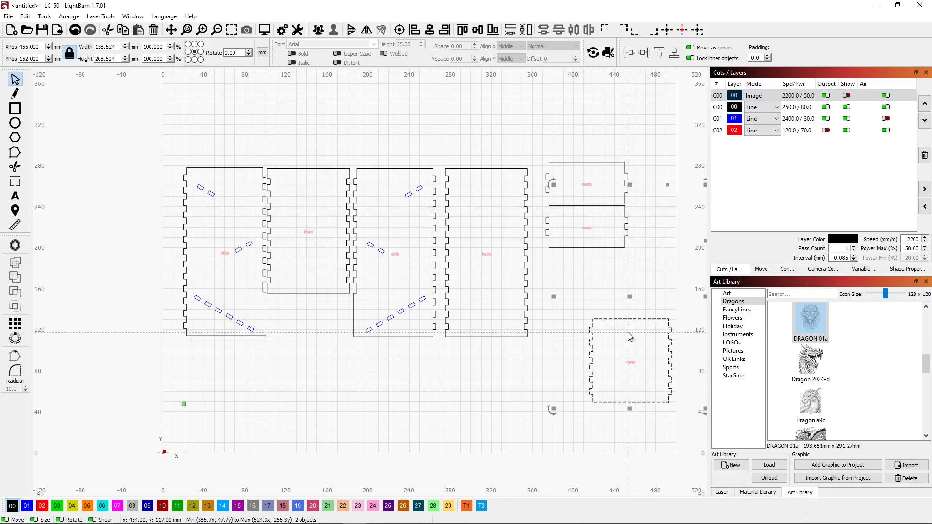
left_click(846, 96)
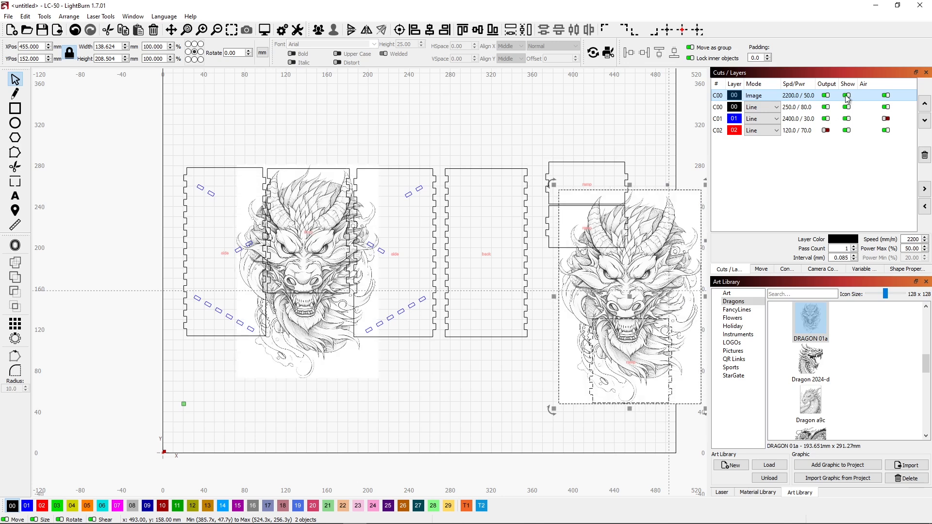
right_click(575, 350)
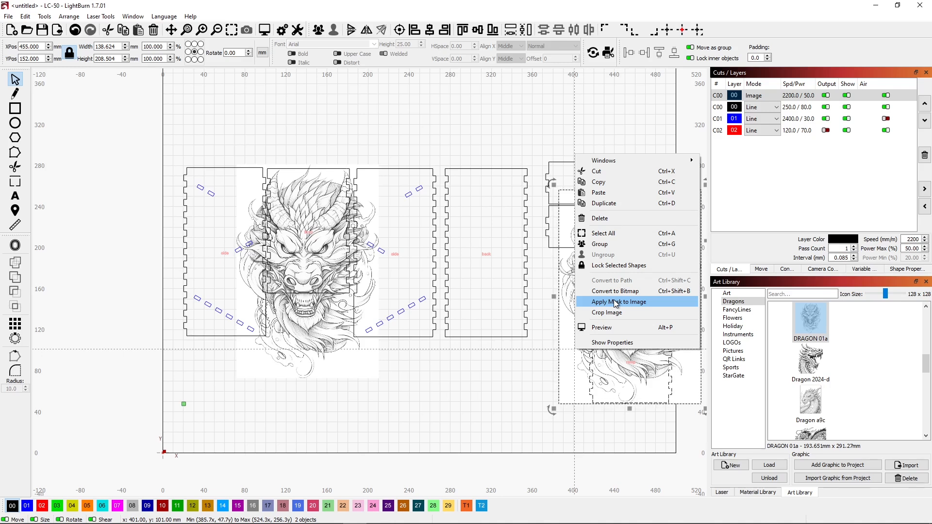
left_click(615, 302)
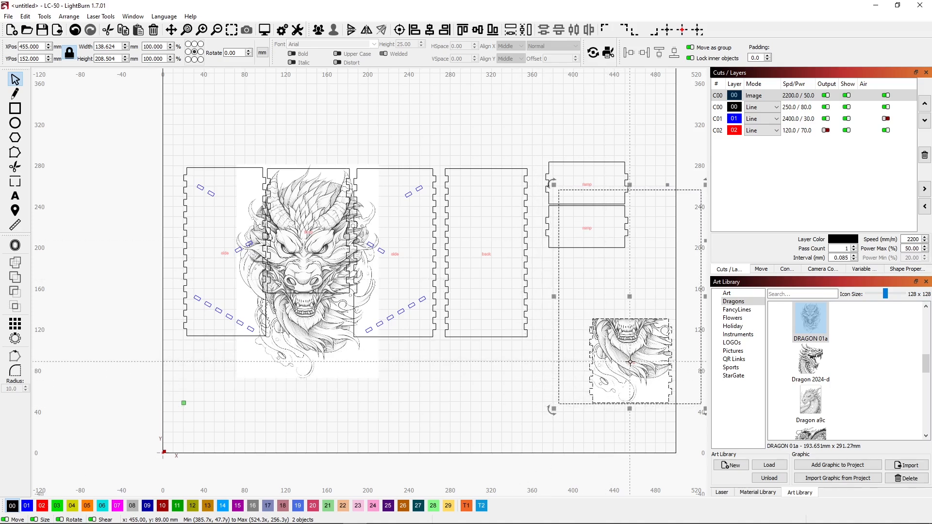
Step: Group the masked dragon image, ramp outline and ramp label, and move them beneath the two smaller ramps, at about X 414, Y 218
left_click(630, 362, "ctrl")
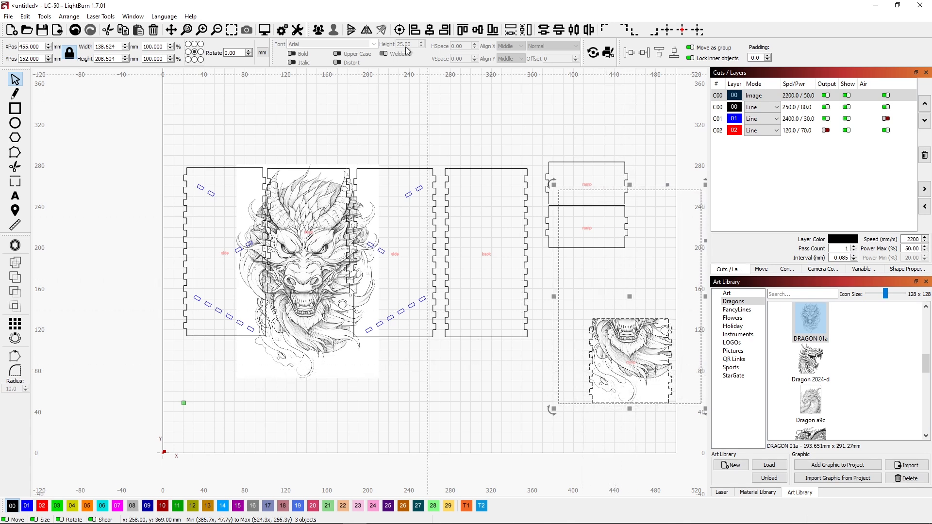
left_click(318, 32)
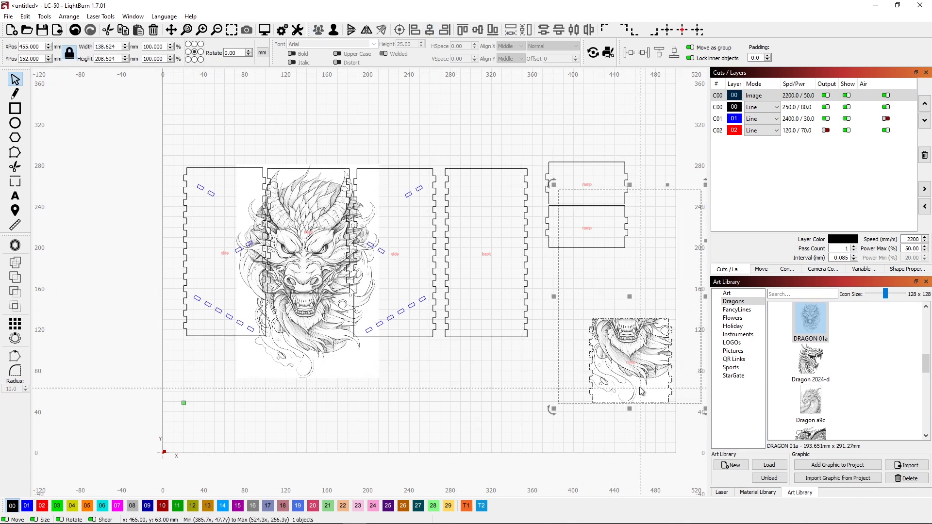
left_click_drag(629, 297, 588, 229)
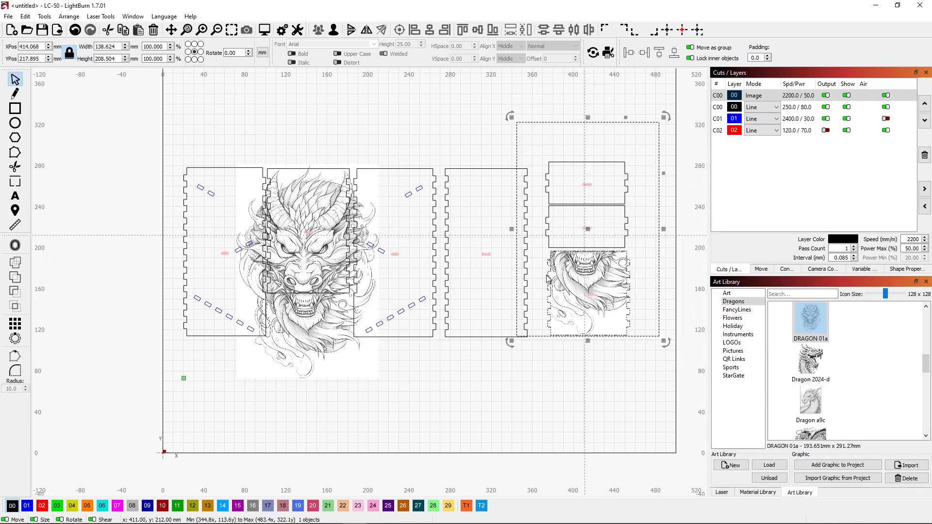
left_click(480, 384)
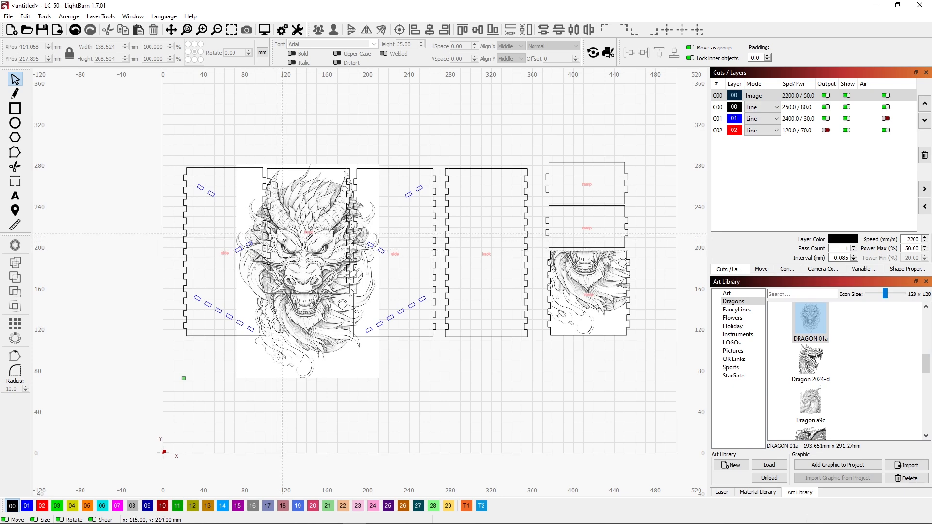
Step: Hide the Image layer and align the top edge of the side panel nearest the origin with the front panel's top edge
scroll(282, 237, "up", 2)
scroll(282, 237, "up", 2)
scroll(282, 237, "down", 1)
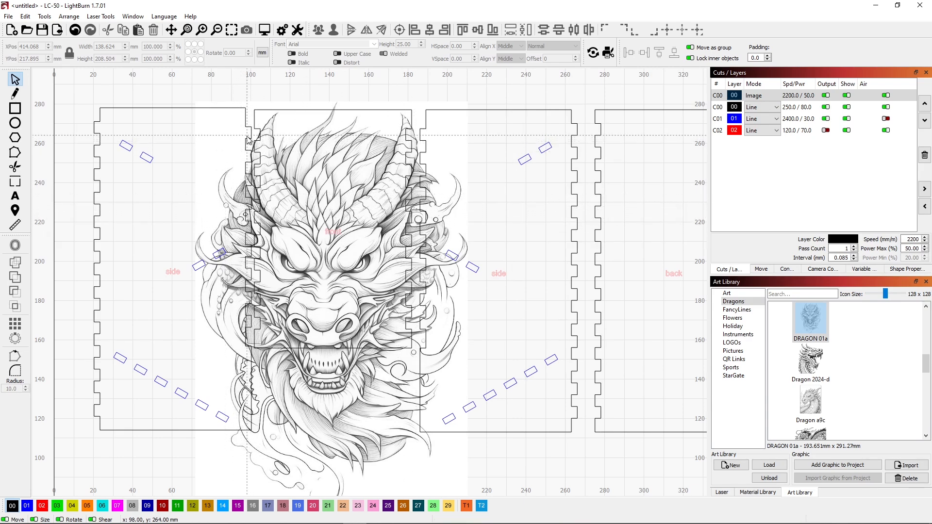
scroll(243, 139, "up", 4)
scroll(244, 139, "down", 2)
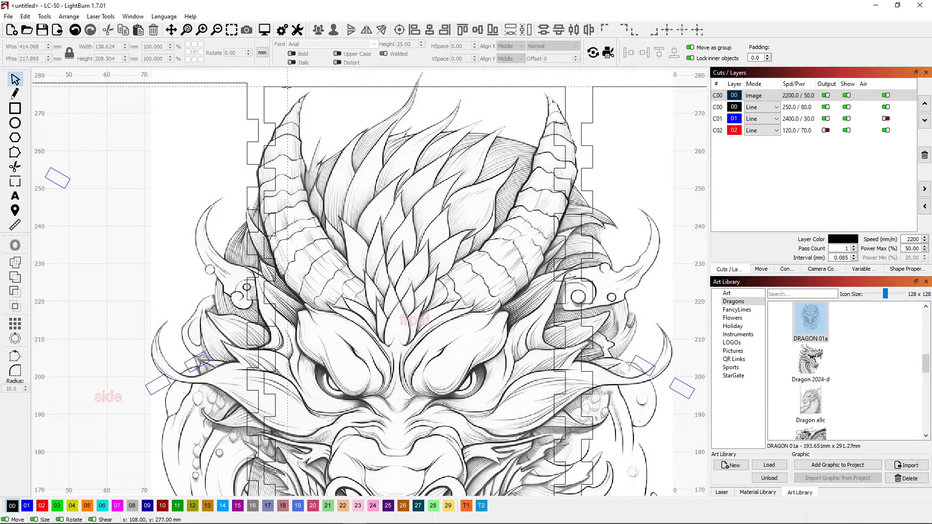
left_click(847, 96)
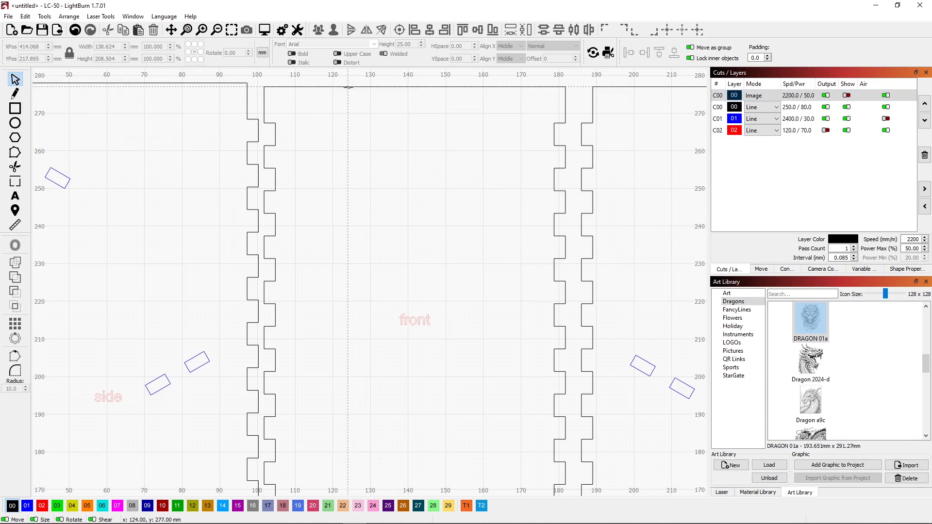
left_click(223, 85)
left_click(323, 87, "shift")
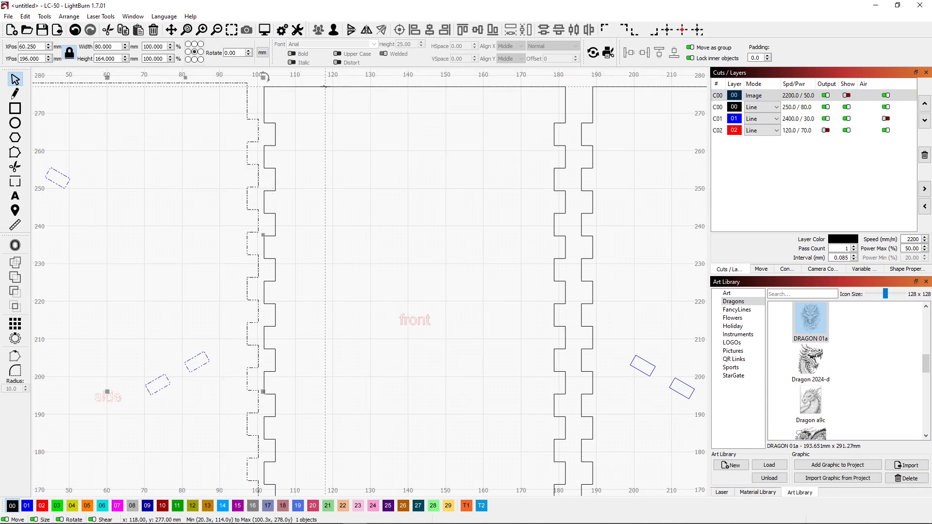
left_click(463, 30)
left_click(358, 139)
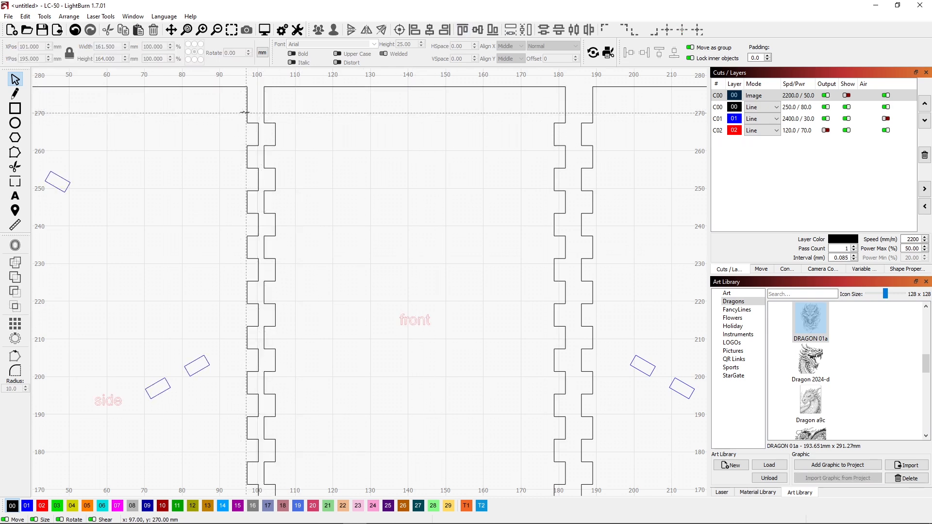
Step: Nudge that side panel against the front panel to X 64.75 so their finger joints interlock
left_click(245, 121)
key("Right")
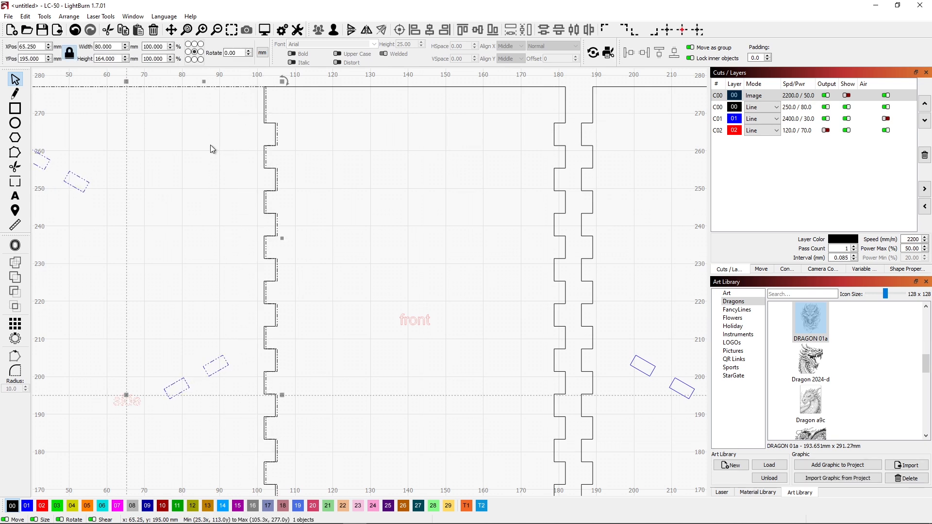
scroll(267, 122, "up", 5)
key("Left")
key("Left")
key("Left")
key("Left")
key("Left")
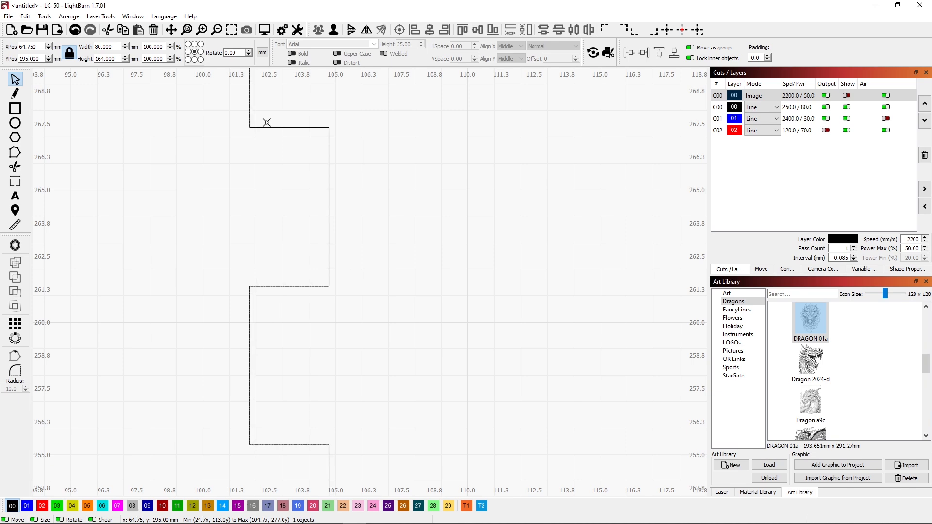
scroll(288, 141, "down", 5)
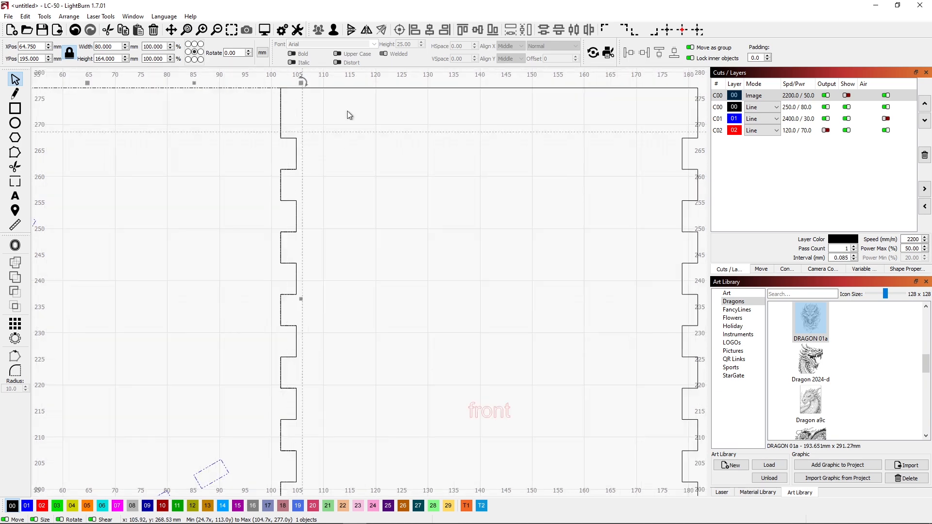
scroll(648, 150, "down", 4)
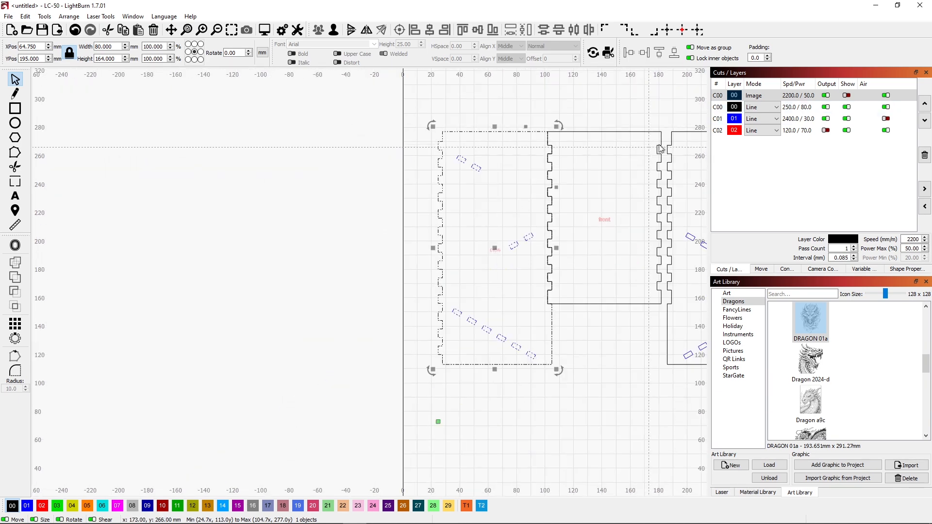
Step: Nudge the second side panel toward the front panel to X 218.8 so their finger joints interlock
scroll(666, 142, "up", 5)
left_click(668, 145)
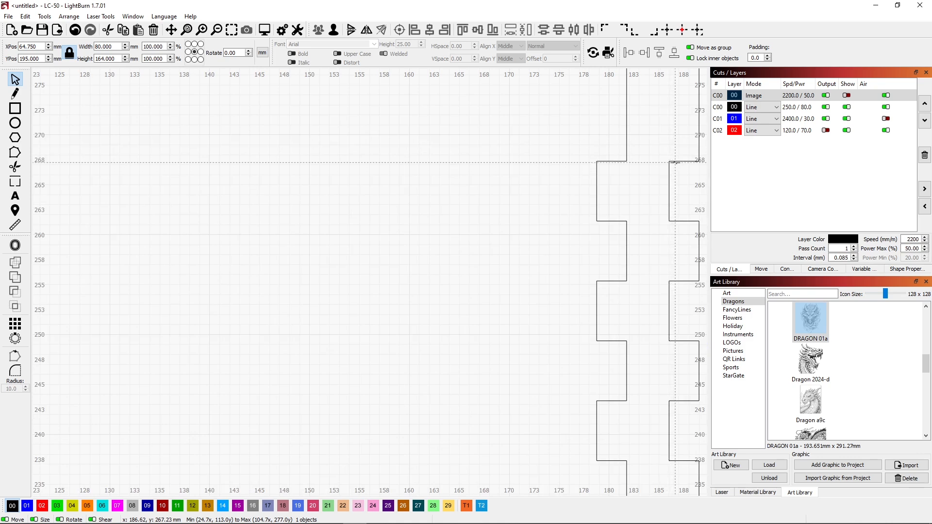
key("Left")
key("Left")
key("Right")
key("ctrl+Left")
key("Left")
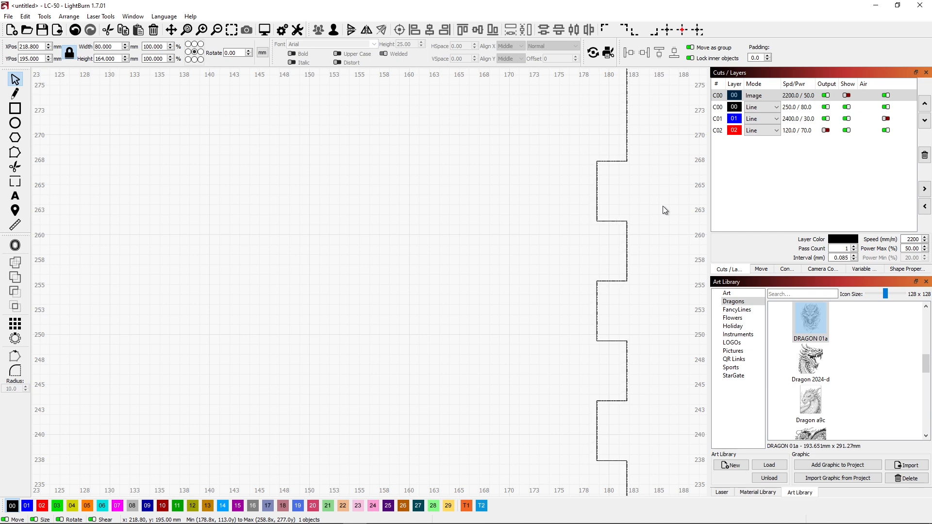
scroll(631, 188, "down", 5)
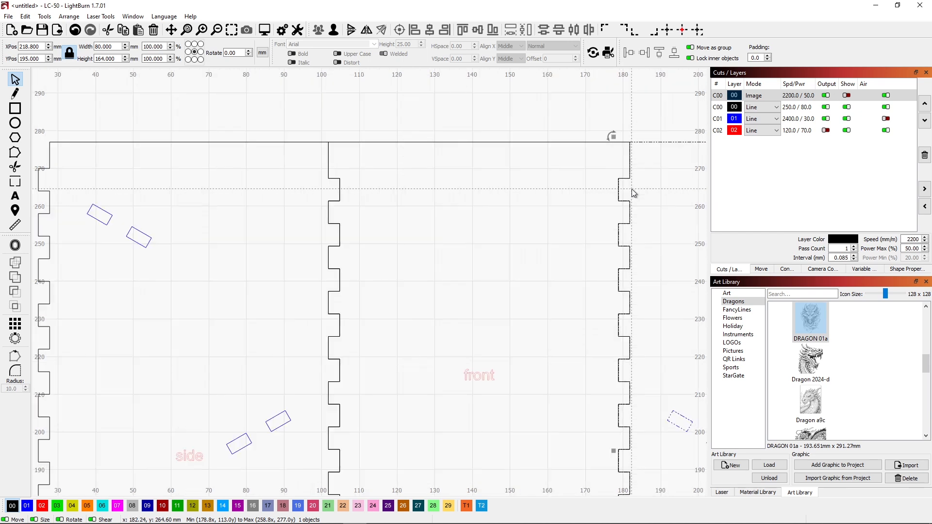
scroll(630, 188, "up", 2)
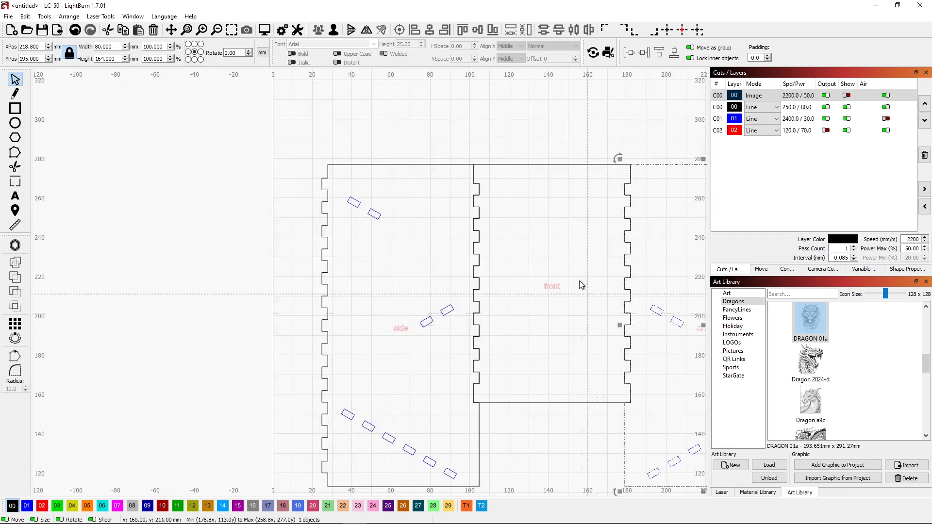
scroll(567, 268, "down", 3)
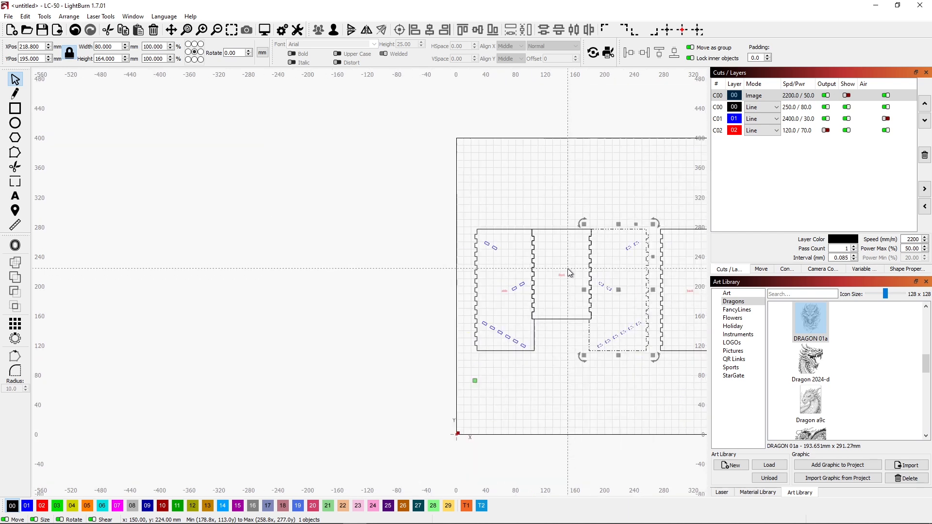
left_click(676, 287)
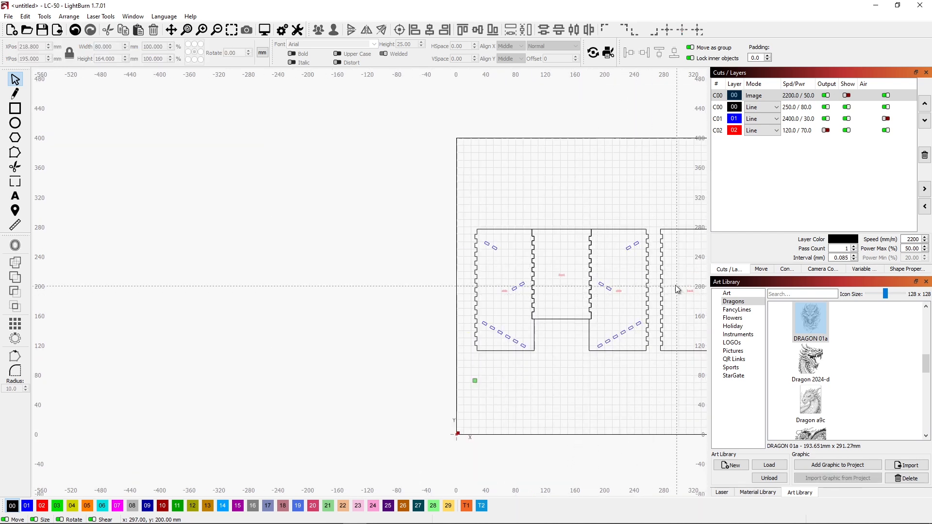
Step: Nudge the back panel toward the second side panel to X 295.8 so their finger joints interlock
scroll(659, 234, "up", 6)
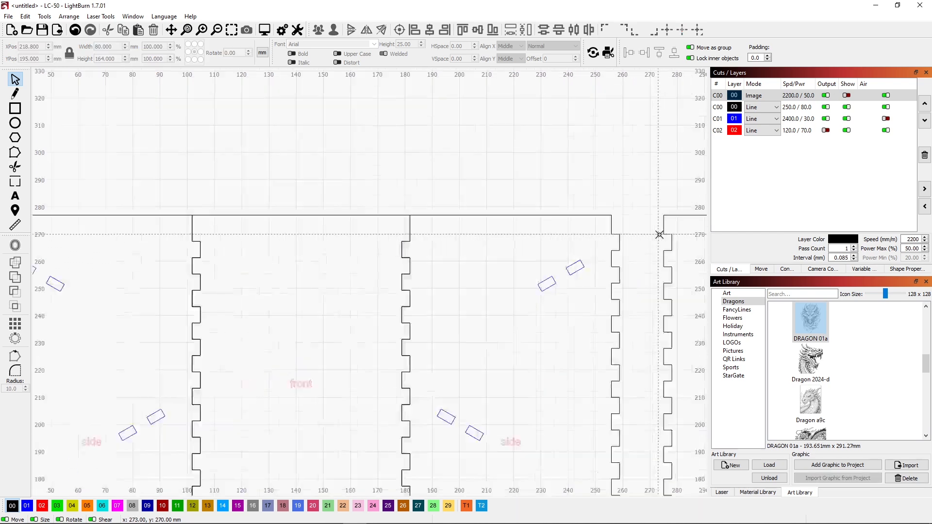
left_click(667, 220)
key("Left")
key("Left")
key("Left")
key("Left")
key("Right")
key("Left")
key("Left")
key("Left")
key("Left")
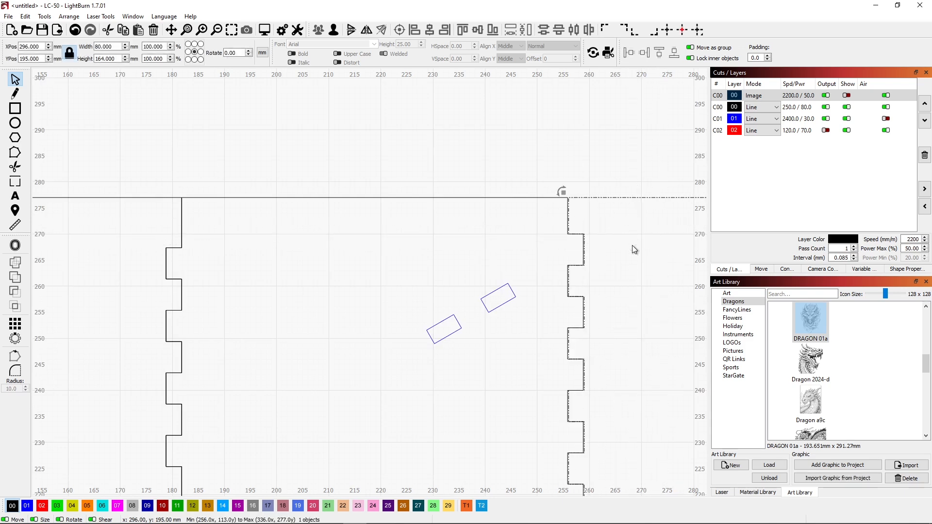
key("ctrl+Left")
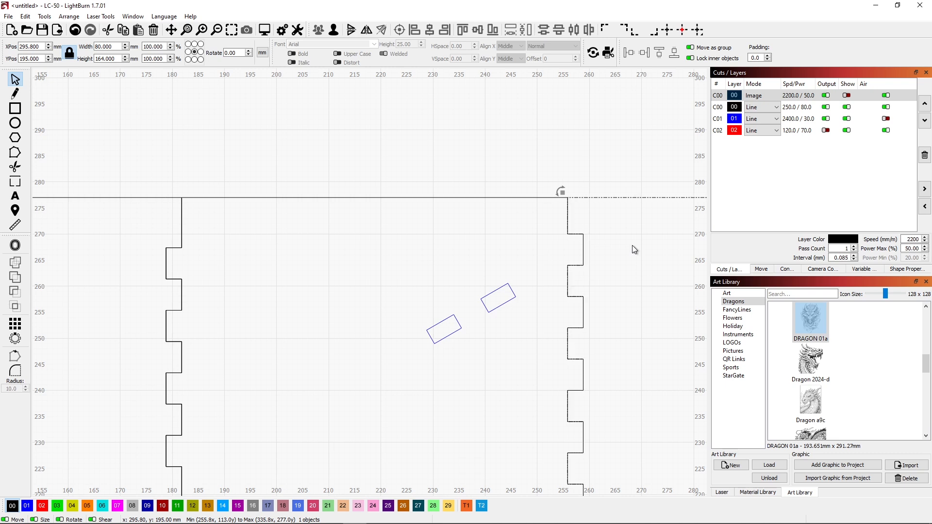
scroll(509, 357, "down", 5)
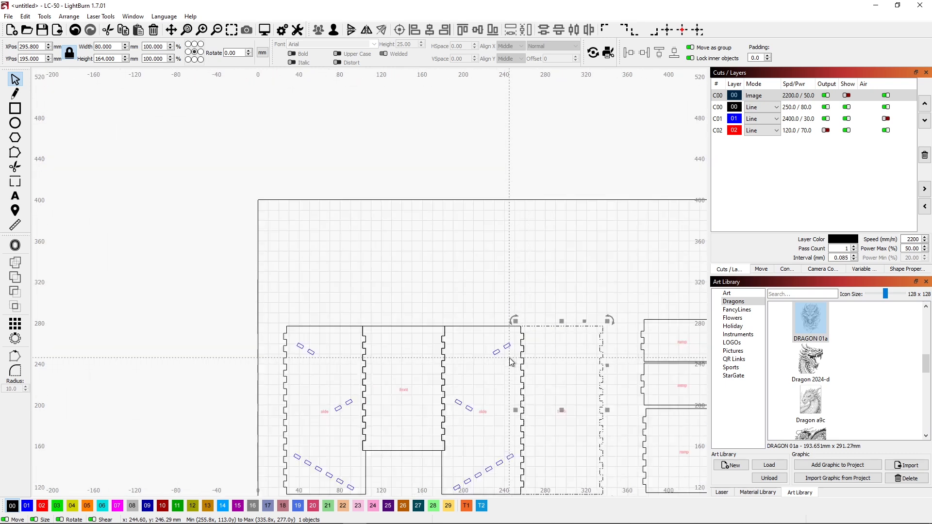
Step: Show the Image layer, draw a rectangle about 159.6 × 164 mm around the front panel and halfway across both sides, and assign it to T1
left_click(849, 96)
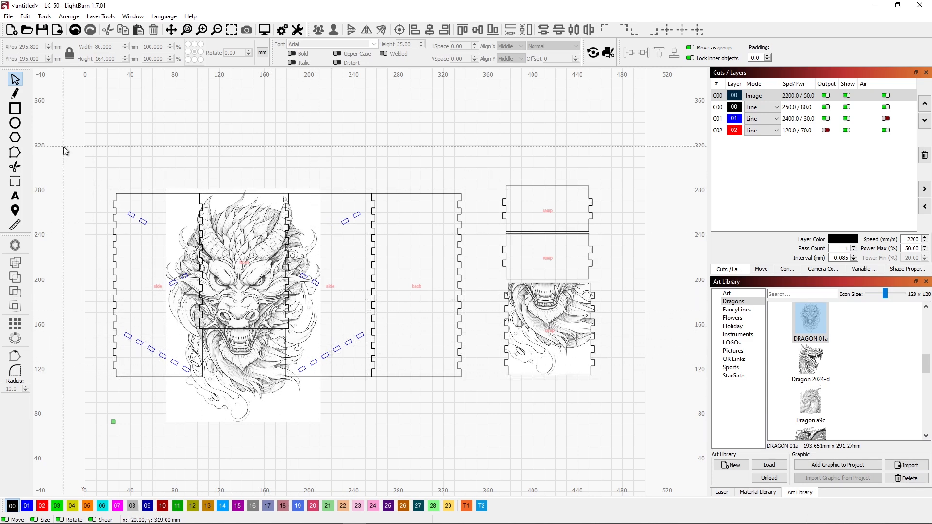
left_click(15, 110)
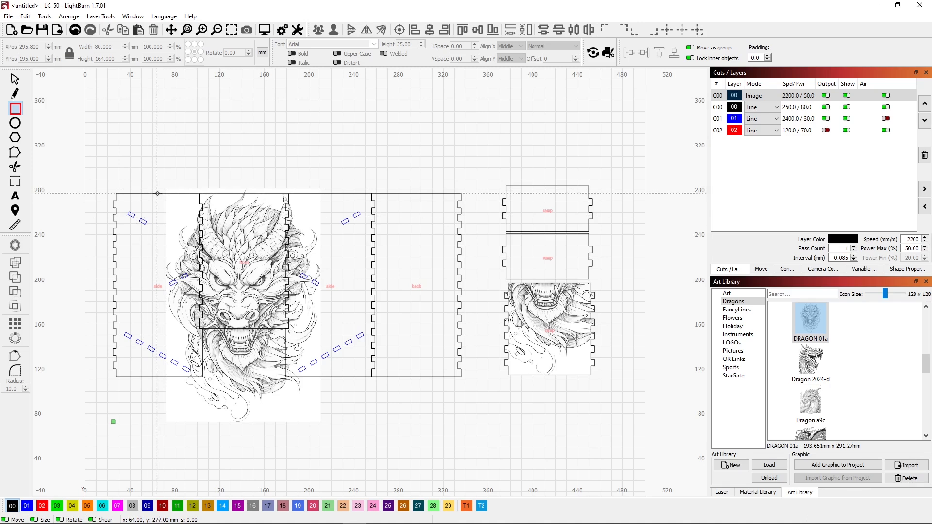
left_click_drag(157, 193, 336, 375)
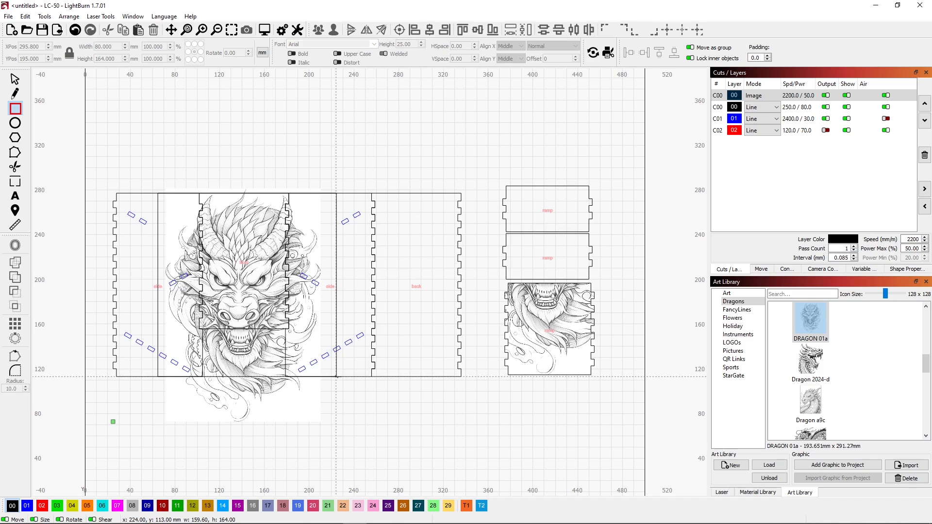
left_click_drag(335, 375, 335, 375)
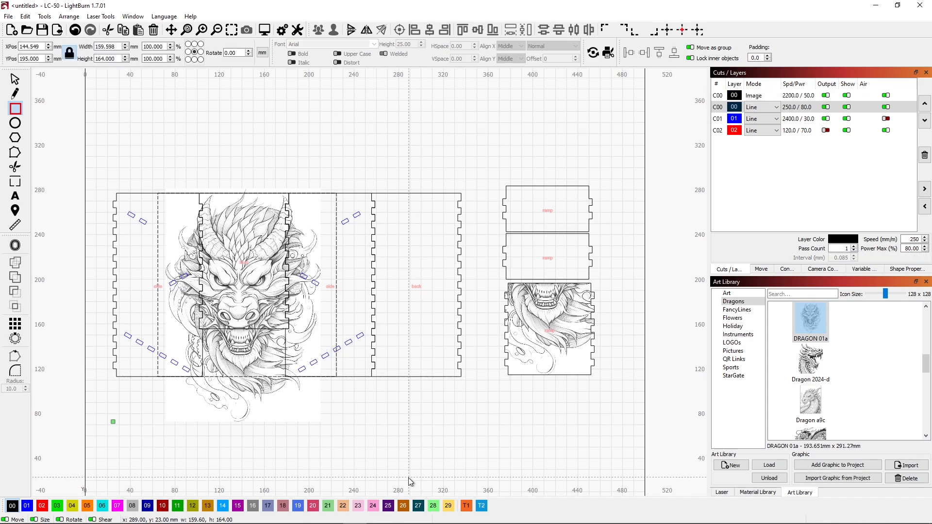
left_click(466, 507)
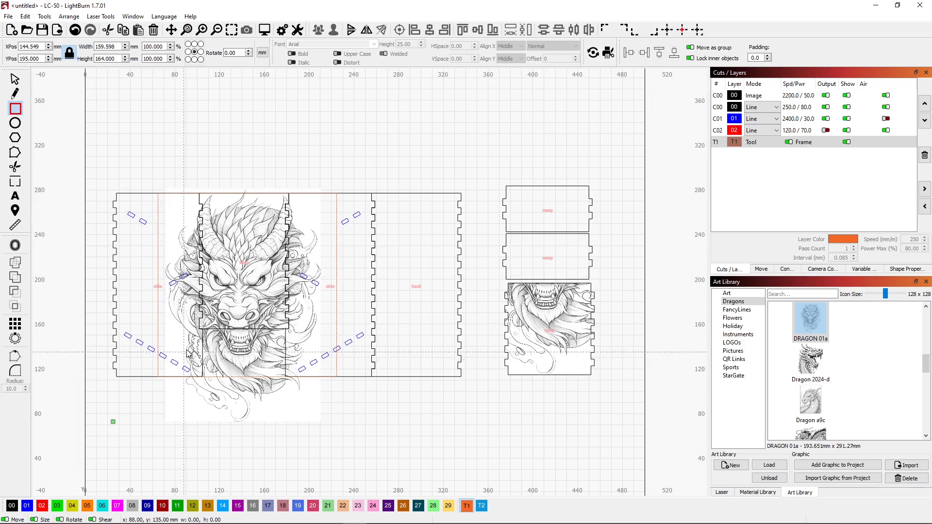
scroll(225, 344, "up", 2)
scroll(225, 343, "up", 1)
scroll(203, 323, "up", 1)
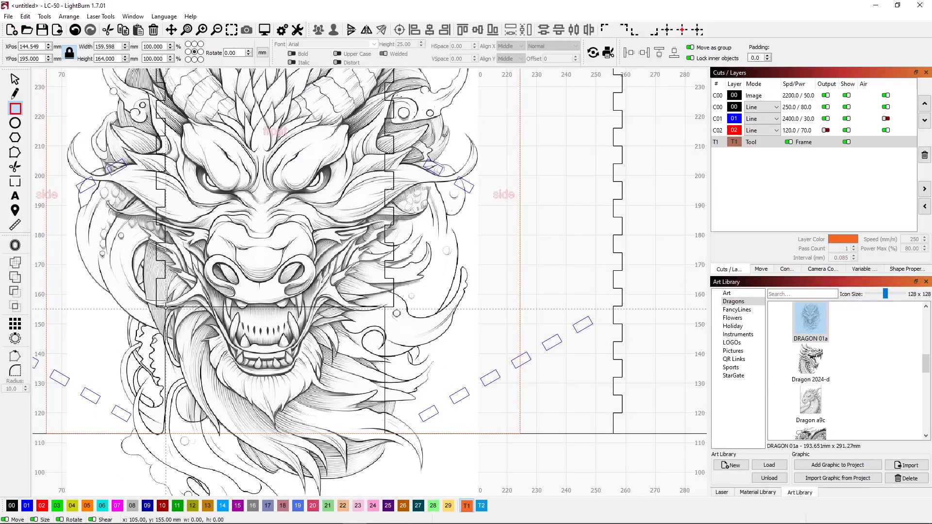
Step: Draw a rectangle about 74 × 42.7 mm on T1 over the opening beneath the front panel and hide the C00, C01 and C02 line layers
left_click_drag(166, 307, 384, 433)
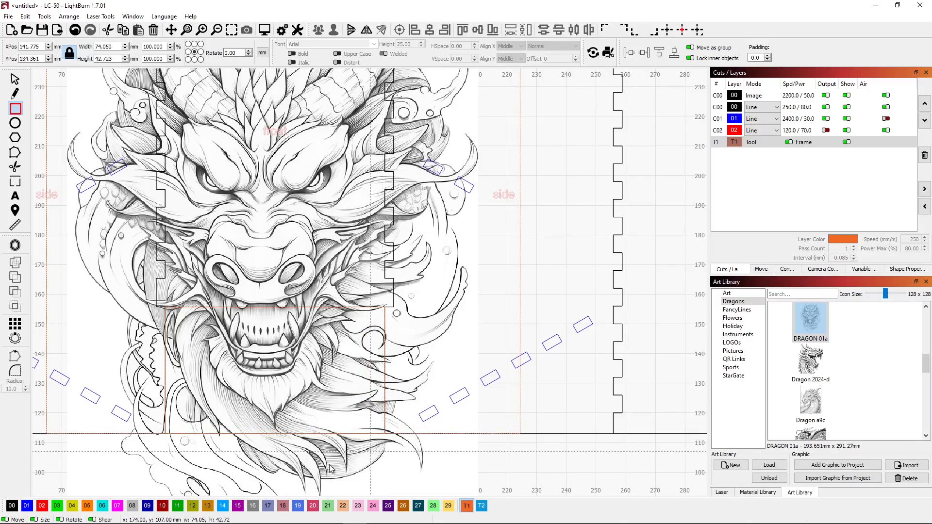
left_click(847, 107)
left_click(847, 118)
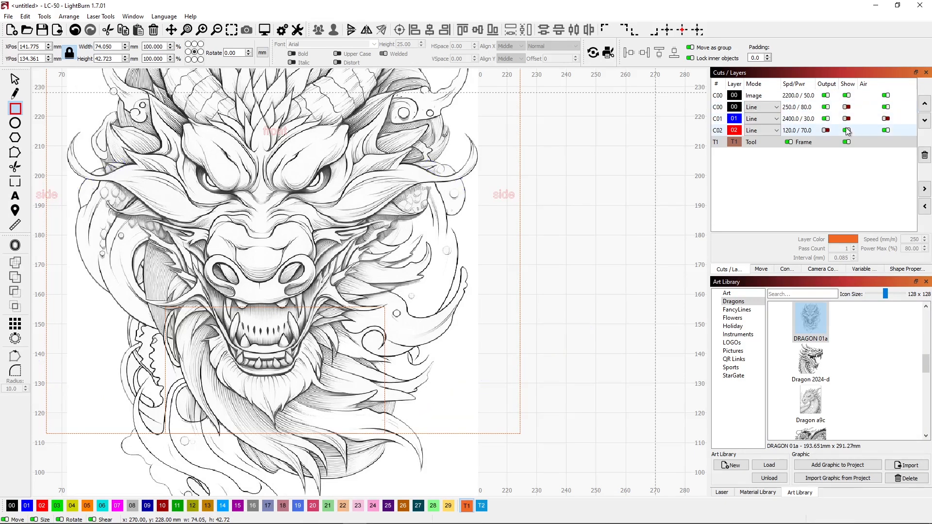
left_click(846, 130)
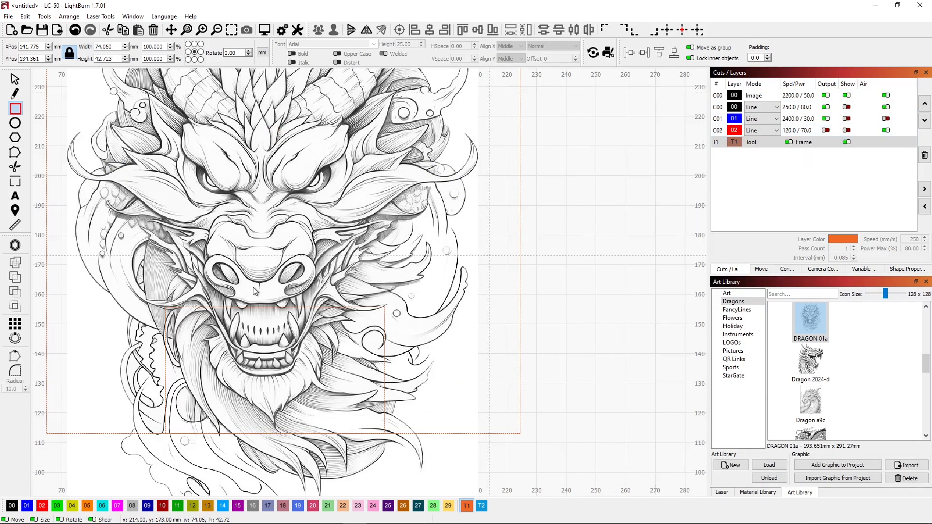
scroll(179, 291, "down", 3)
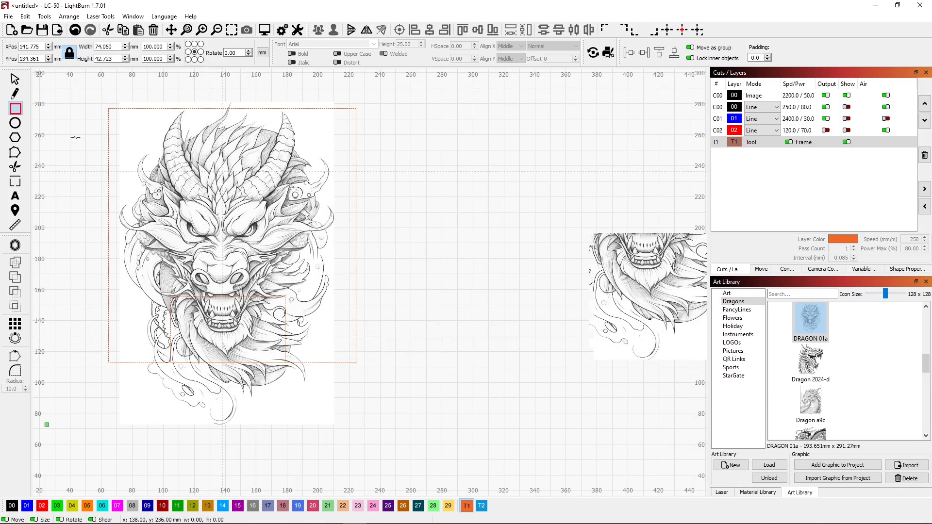
Step: Try to weld the two T1 rectangles, undo the weld, and try a Boolean Subtract on them instead
left_click(14, 78)
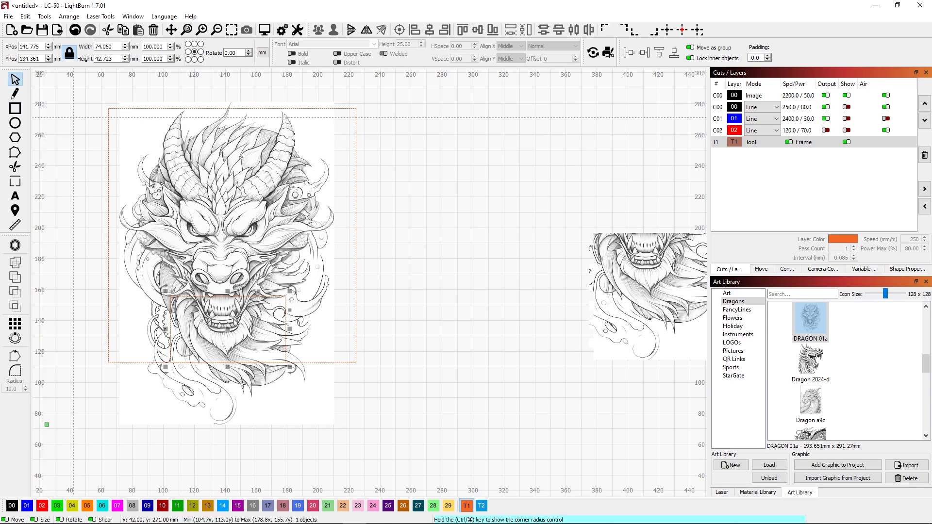
left_click(355, 356)
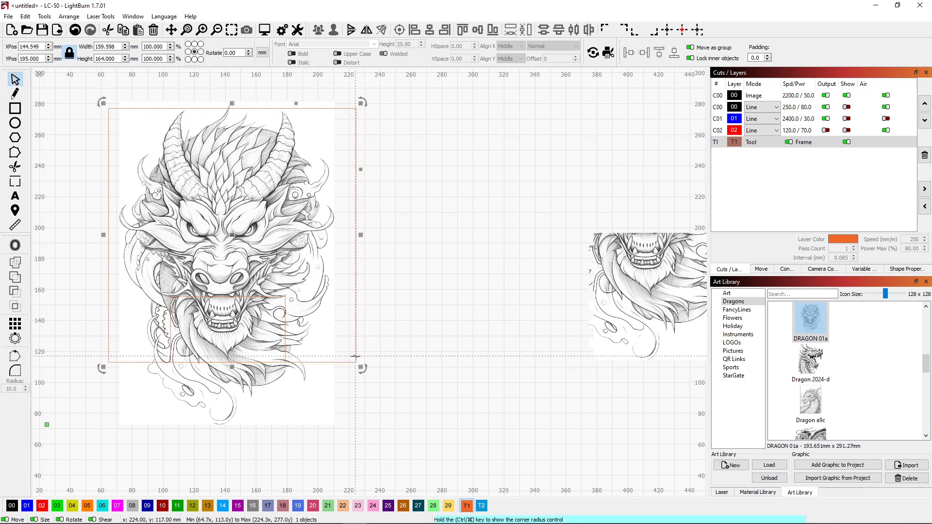
left_click(286, 330, "shift")
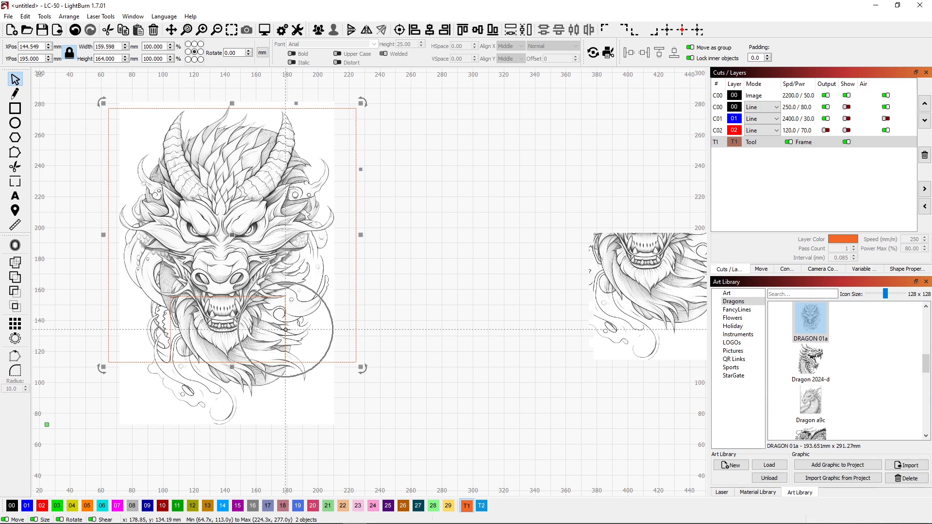
left_click(15, 262)
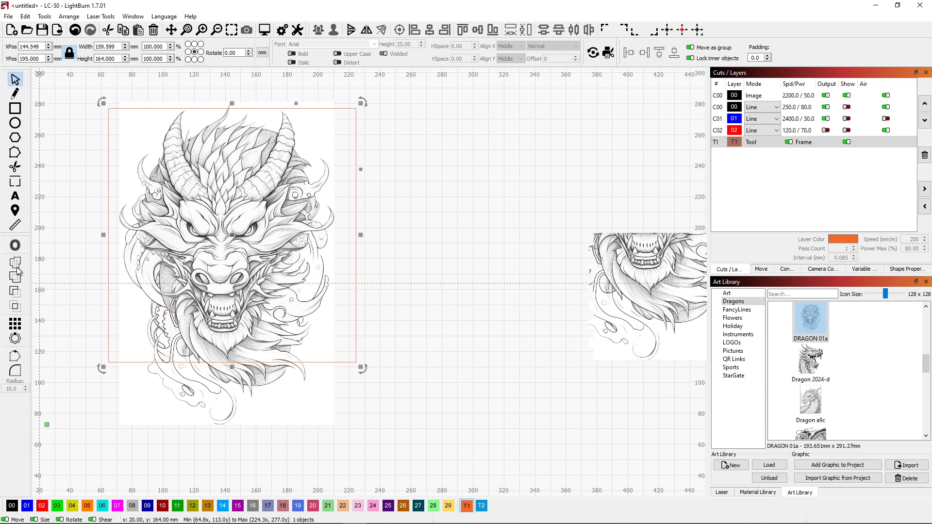
key("ctrl+z")
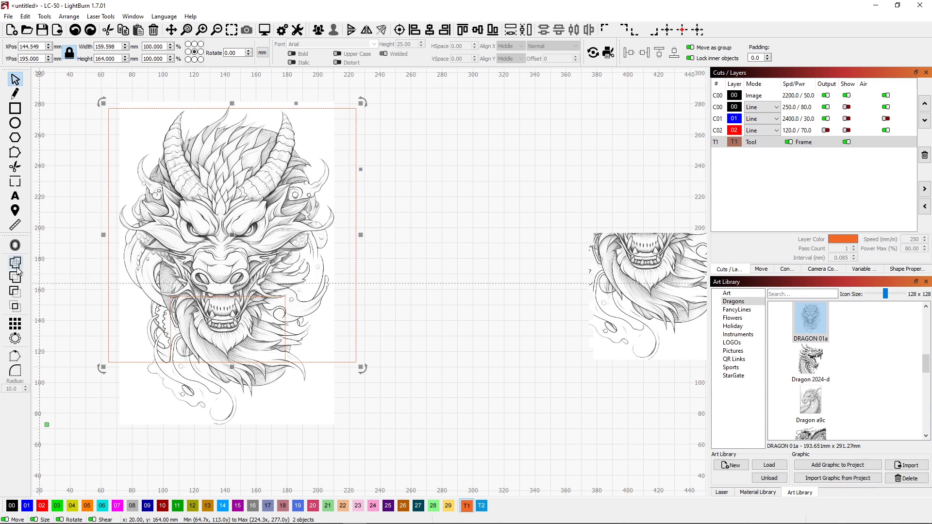
left_click(15, 293)
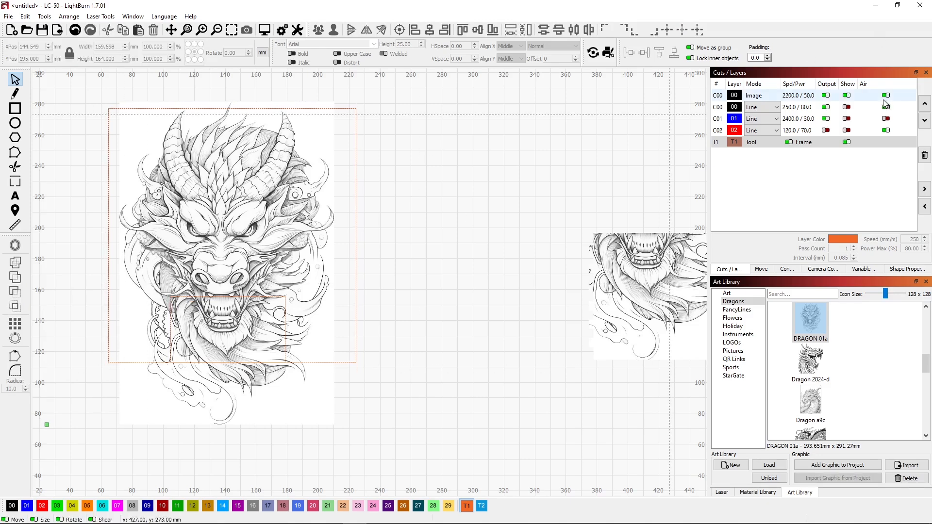
Step: Hide the Image layer and subtract the small T1 rectangle from the large one to form a notched outline
left_click(847, 96)
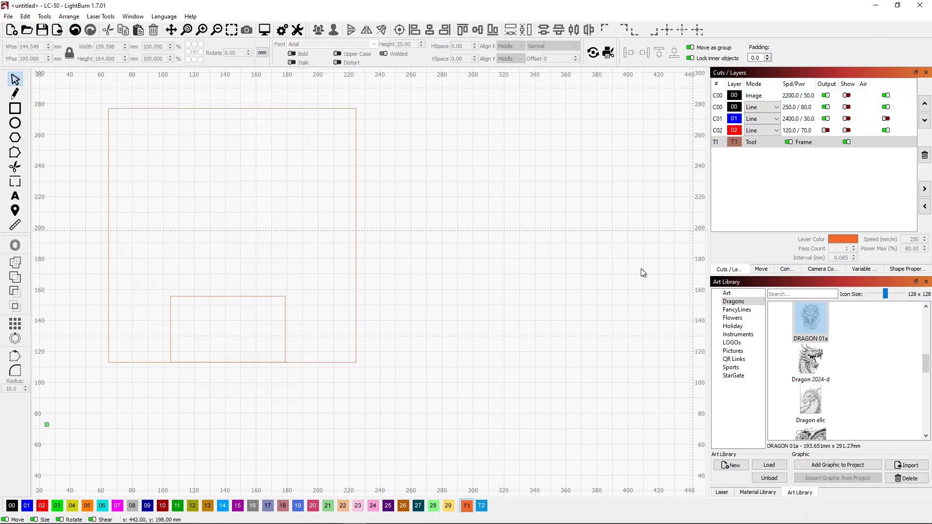
left_click(109, 308)
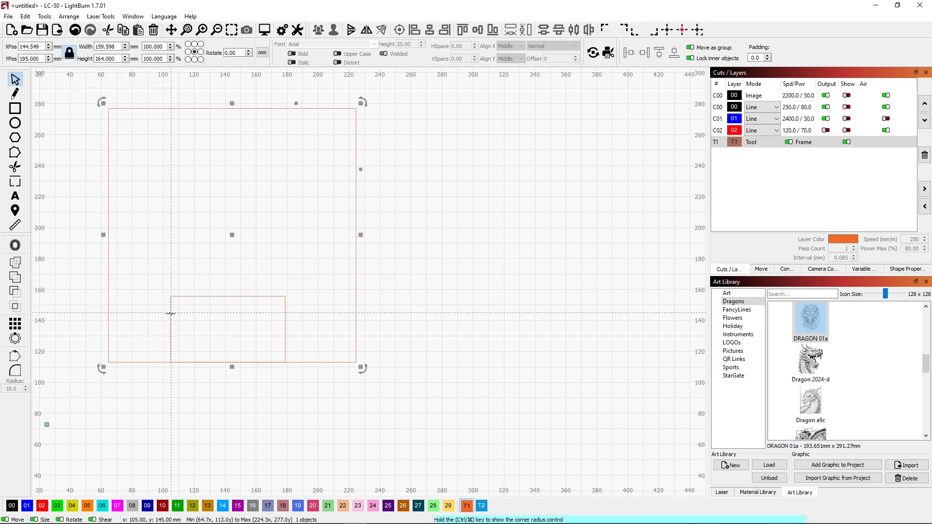
left_click(17, 294)
left_click(101, 401)
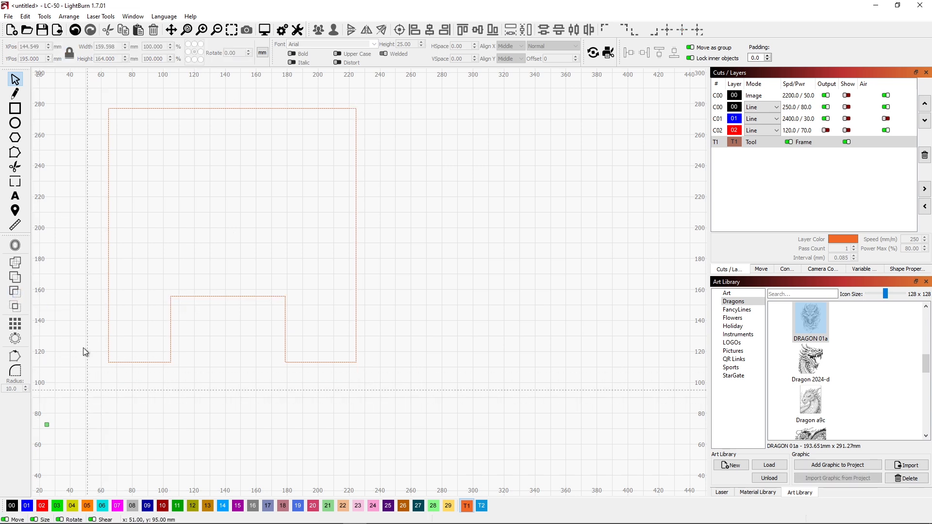
Step: Show the Image layer and apply the notched T1 outline as a mask to the large dragon image
left_click(846, 96)
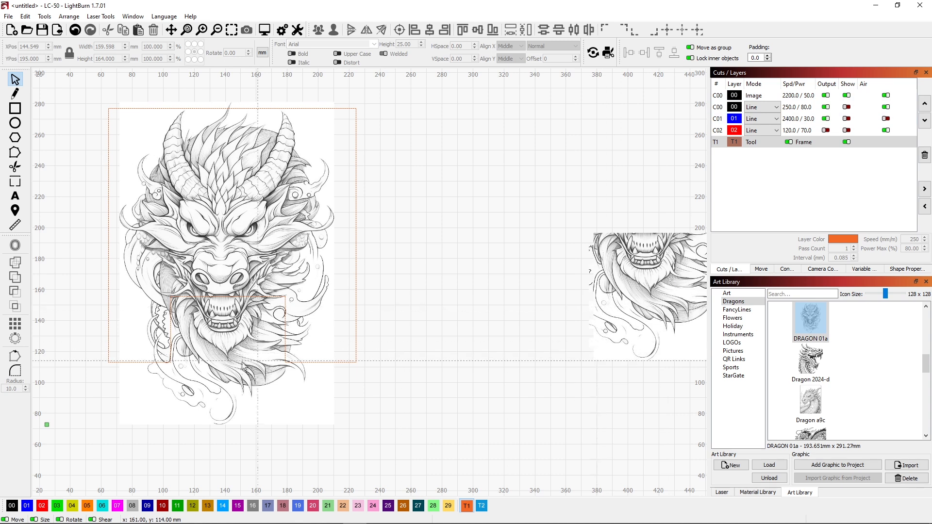
left_click(243, 232)
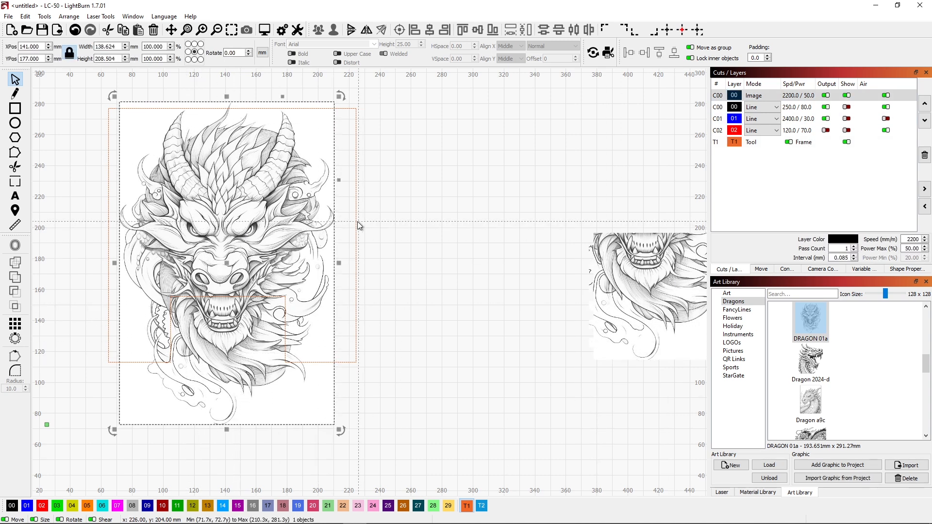
left_click(356, 220, "shift")
right_click(357, 222)
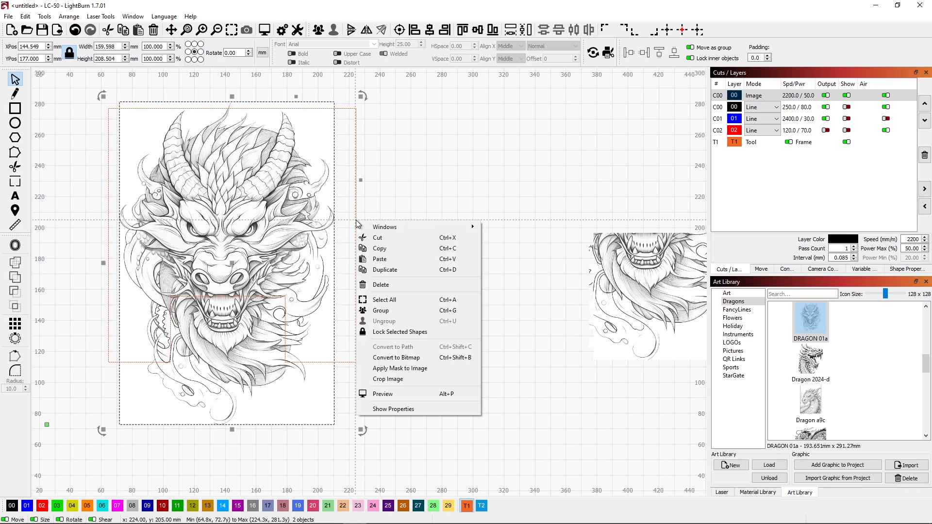
left_click(397, 369)
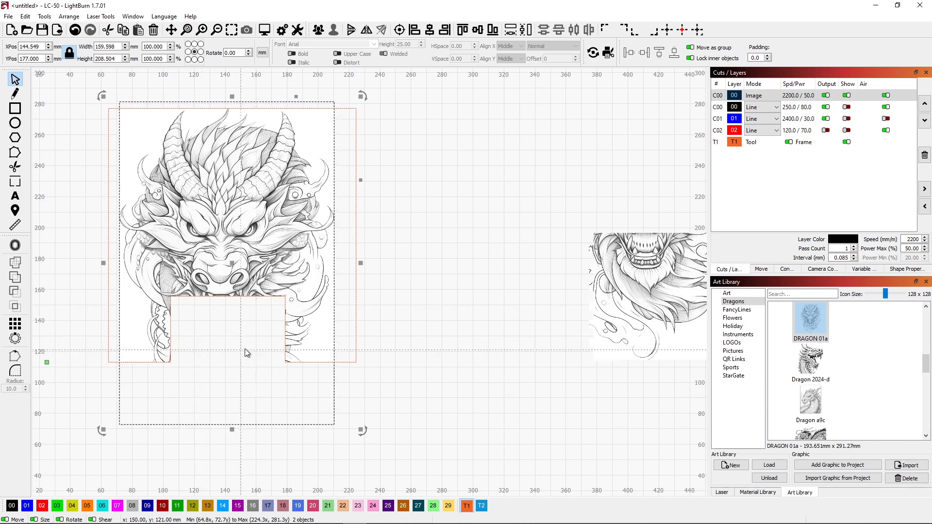
left_click(380, 222)
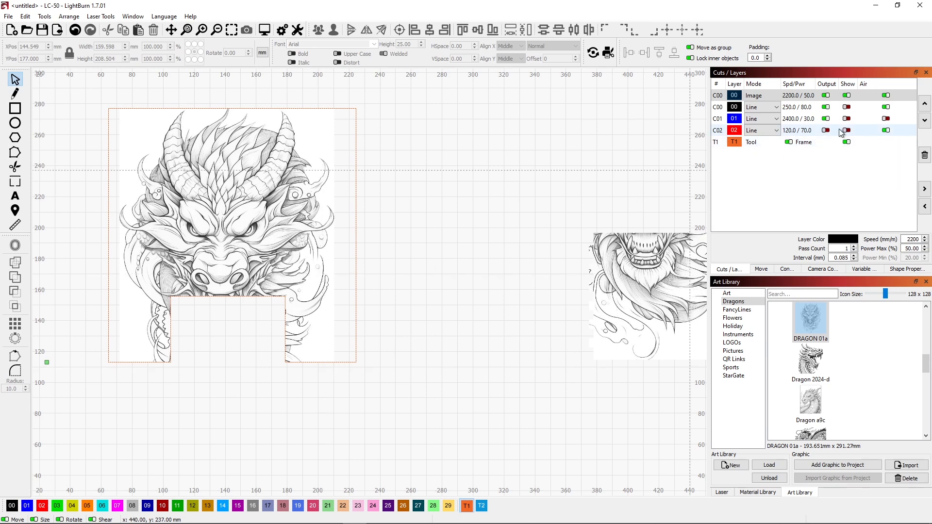
Step: Show the C00, C01 and C02 line layers again across the whole tower layout
left_click(847, 108)
left_click(848, 119)
left_click(848, 130)
scroll(315, 315, "down", 3)
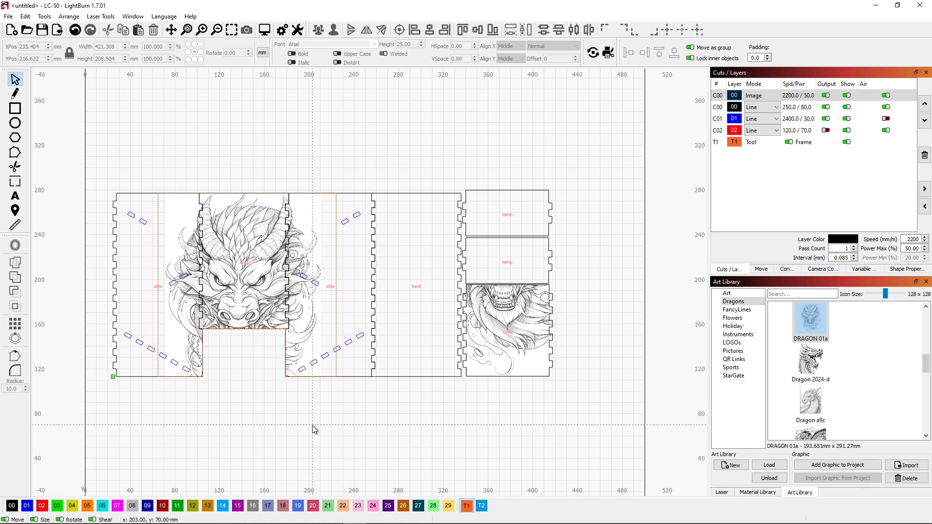
Step: Assign the MDF Light Brown "Image - NO AIR ASSIST" material preset to the Image layer
left_click(749, 492)
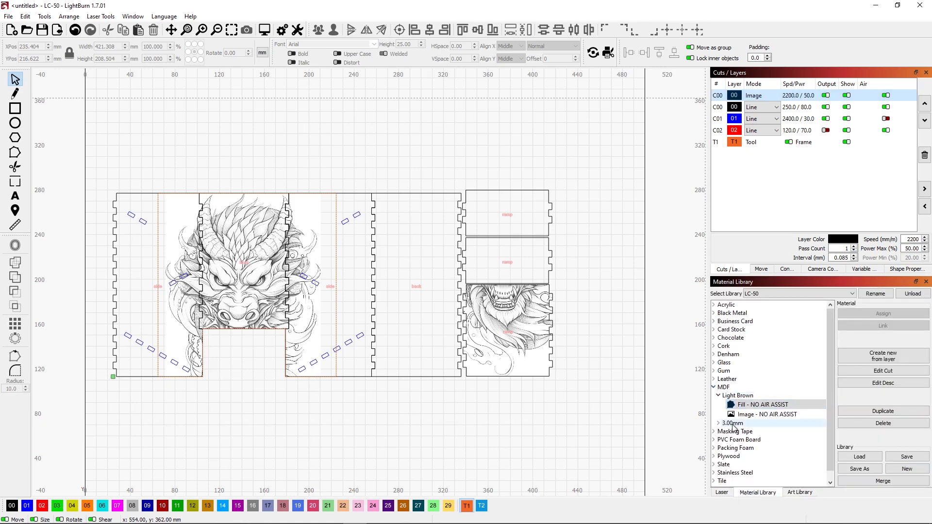
left_click(751, 405)
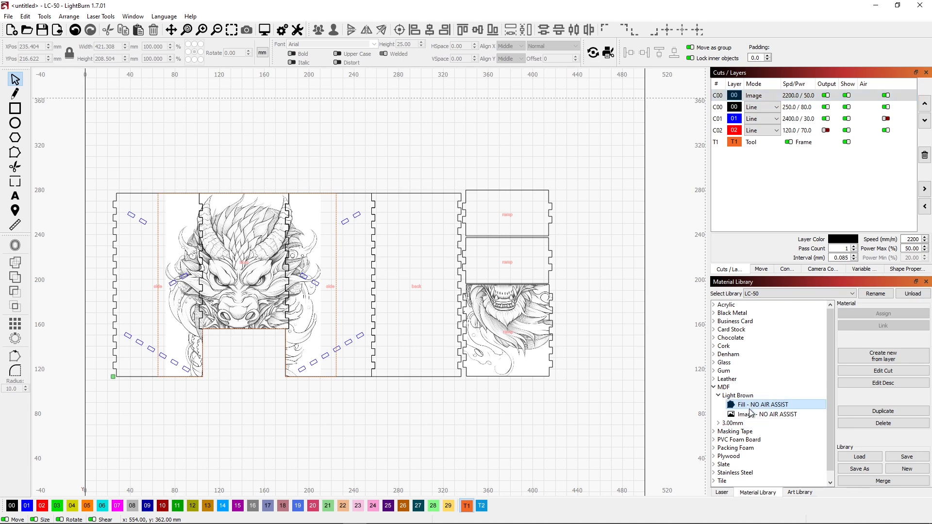
left_click(751, 414)
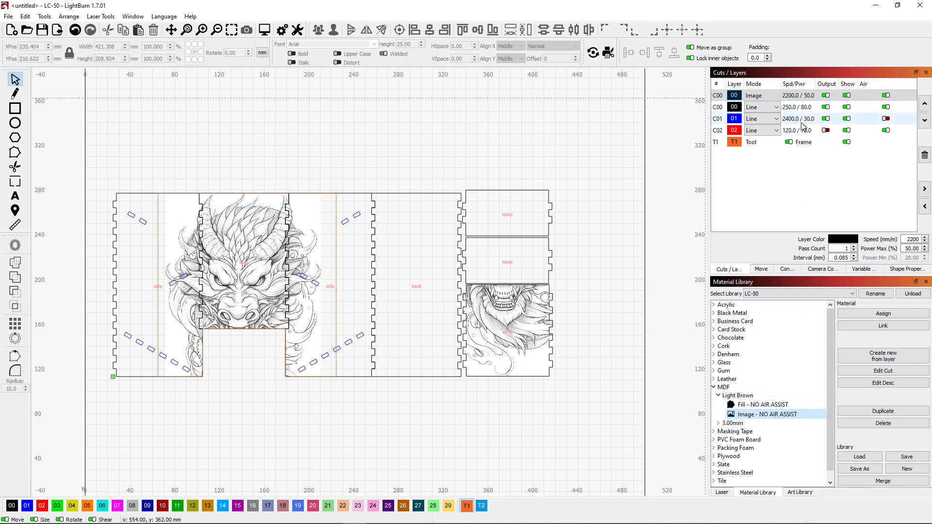
left_click(848, 318)
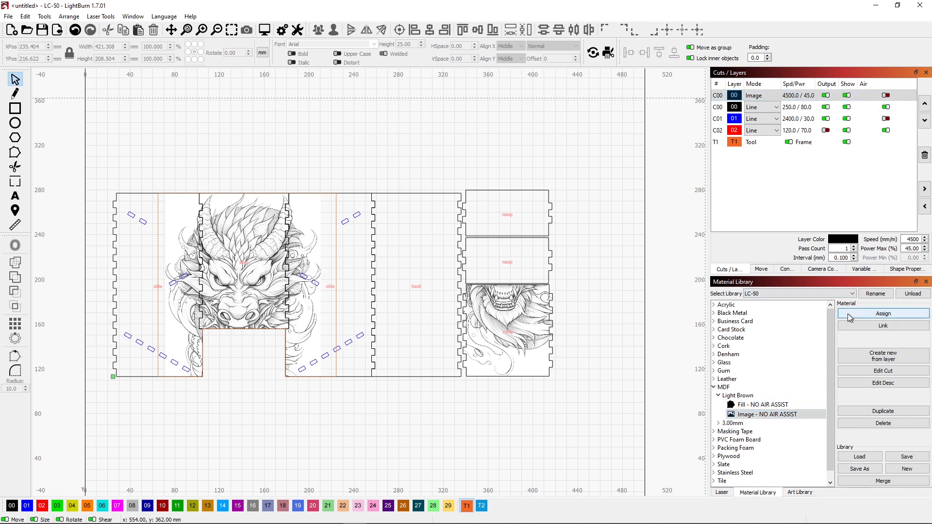
Step: Assign the MDF 3.00mm "Light Brown Cut" material preset to the C00 and C01 line layers
left_click(721, 108)
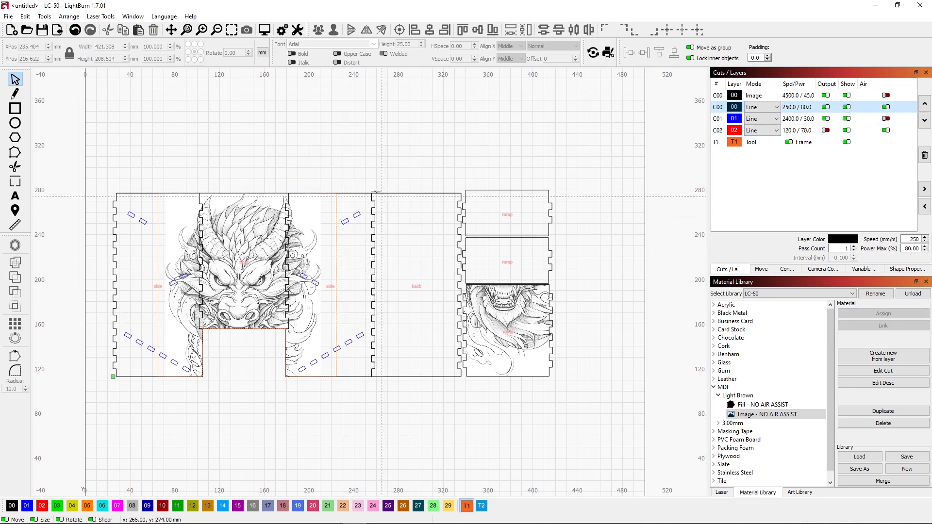
left_click(719, 424)
left_click(757, 432)
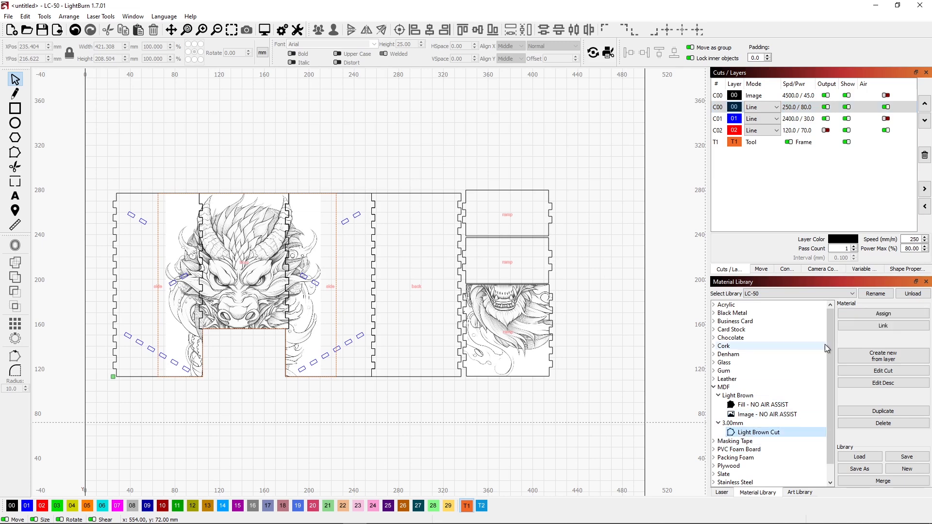
left_click(855, 314)
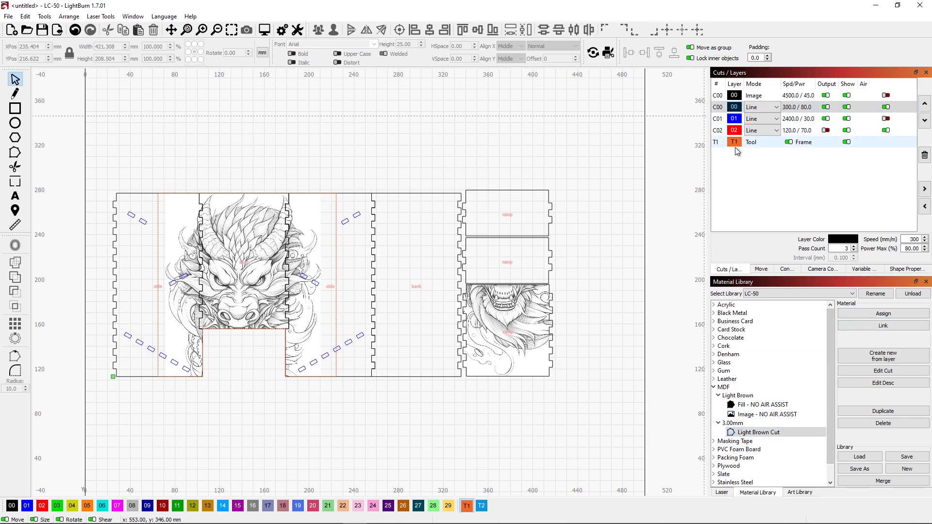
left_click(718, 125)
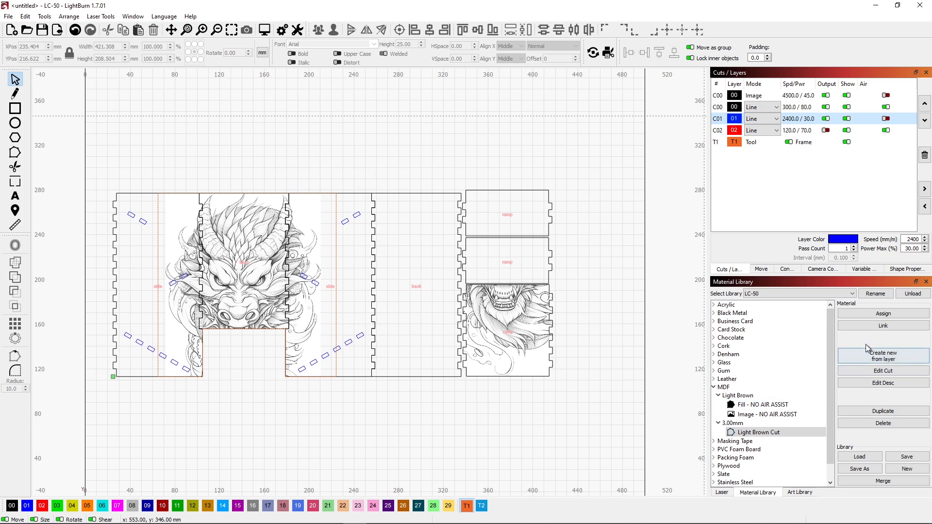
left_click(871, 318)
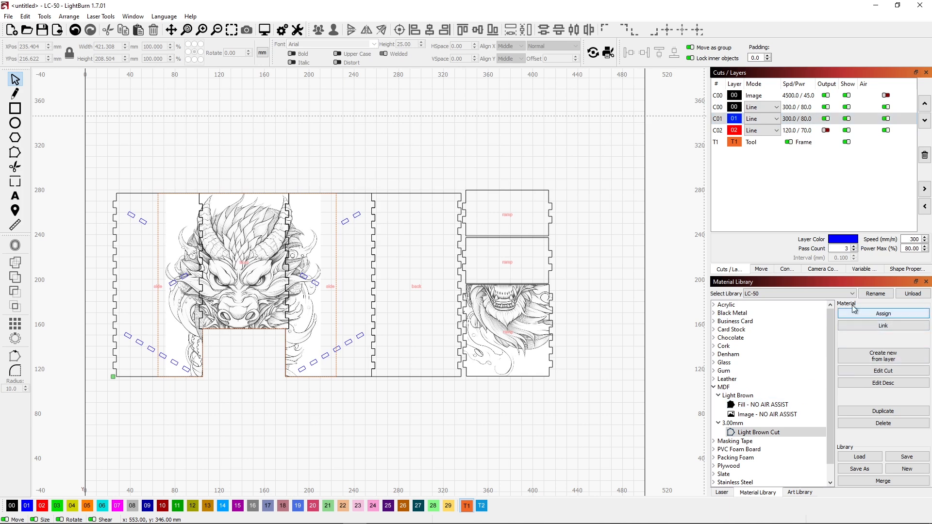
Step: Move the C01 line layer above the C00 line layer and preview the whole job
mouse_move(718, 121)
left_mouse_down()
mouse_move(720, 96)
mouse_move(719, 111)
left_mouse_up()
left_click(722, 129)
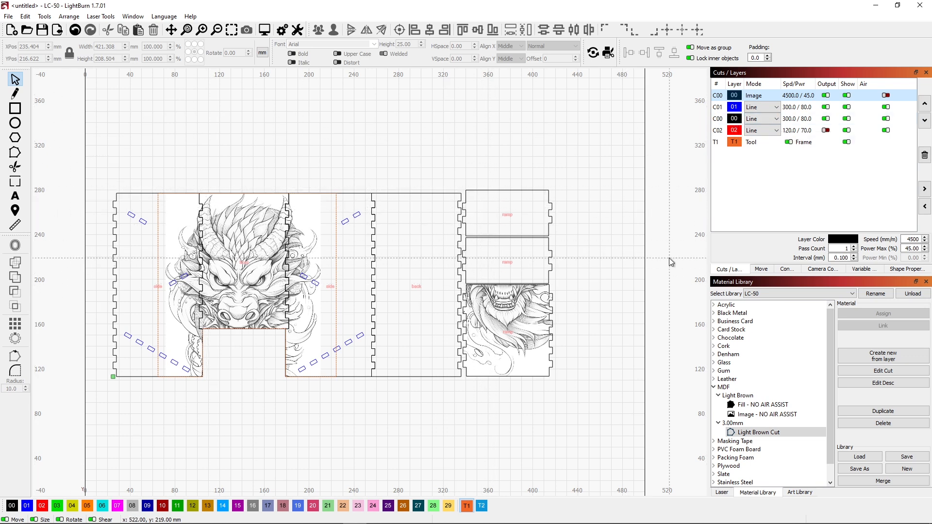
left_click(692, 214)
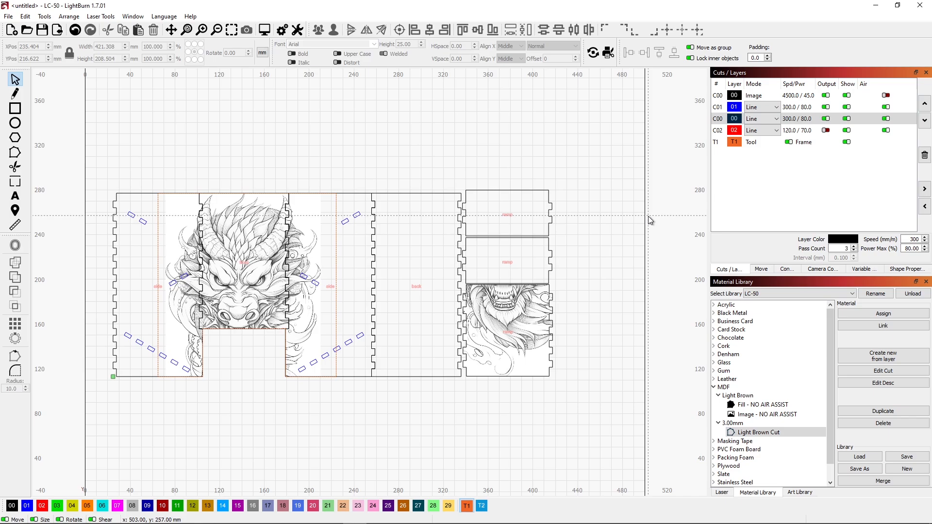
key("alt+p")
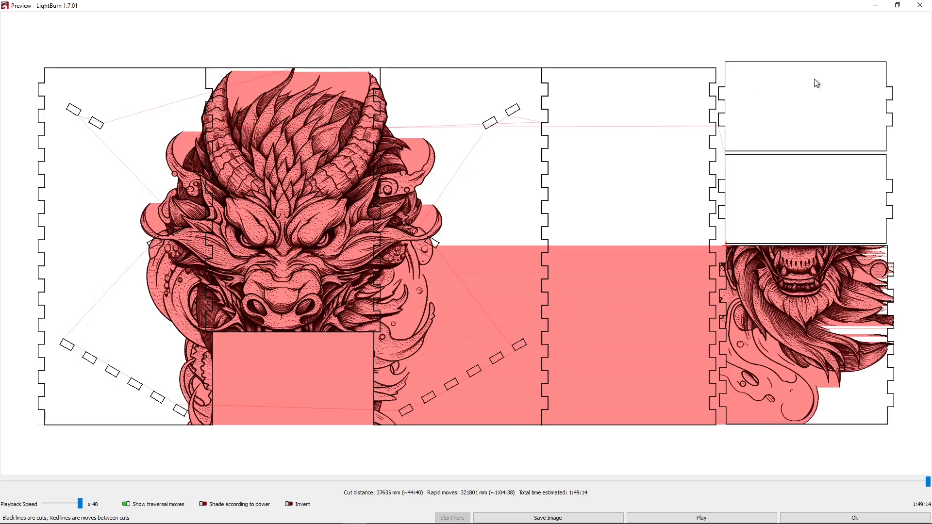
left_click(919, 5)
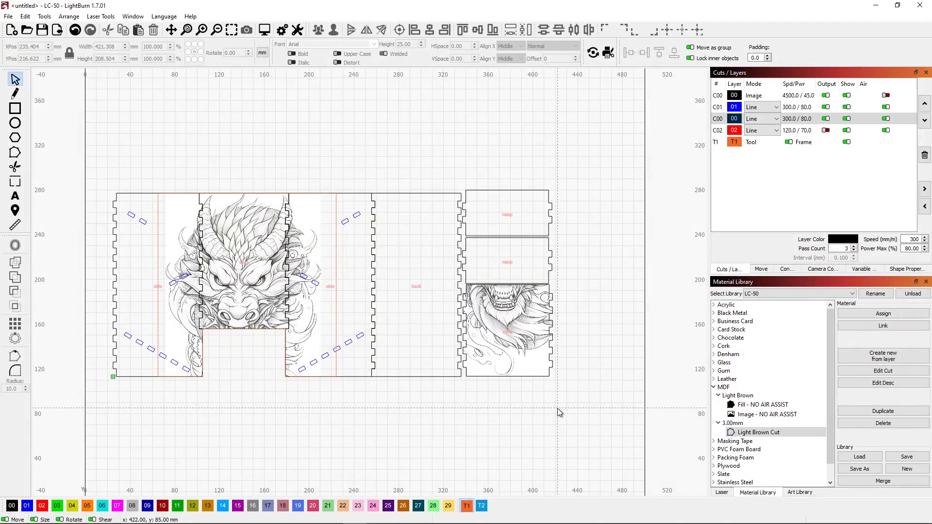
Step: Set the Image layer's scan angle to 90 degrees with shapes filled individually, and preview the whole job
double_click(718, 97)
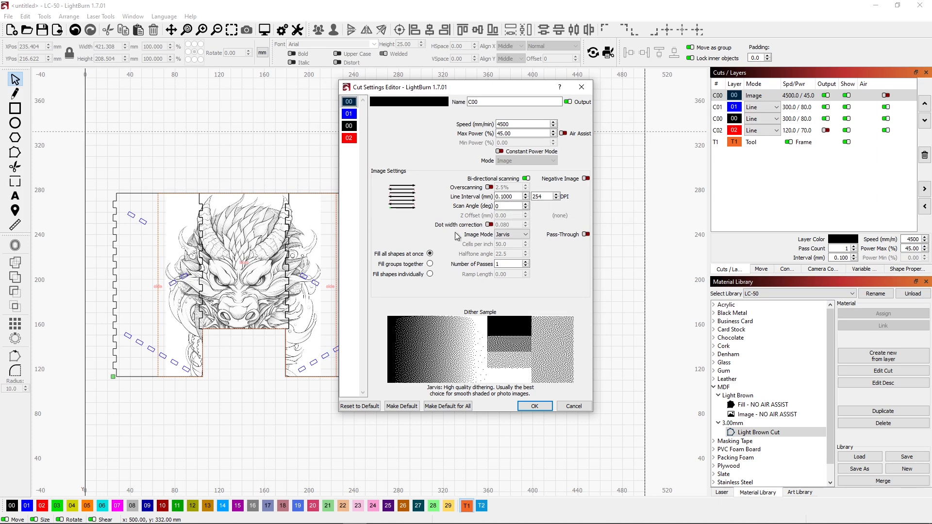
double_click(492, 206)
type("90")
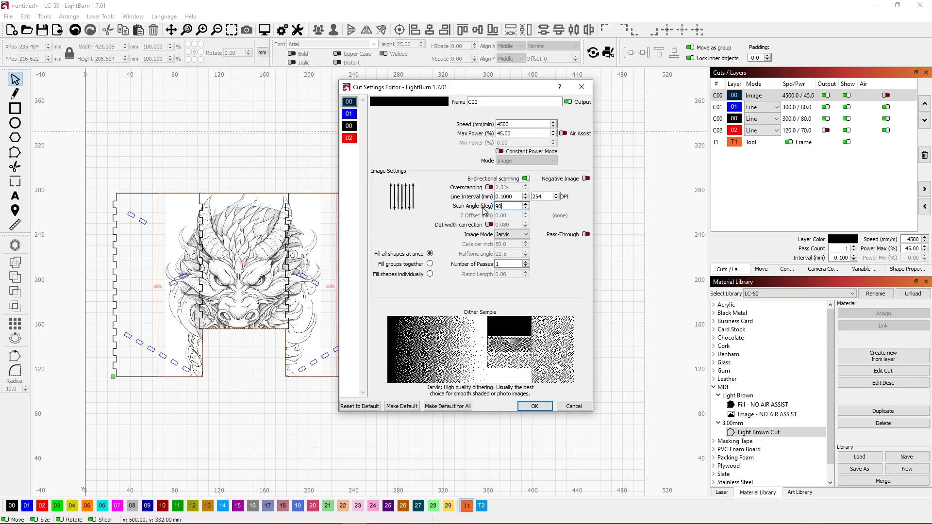
left_click(430, 275)
left_click(534, 406)
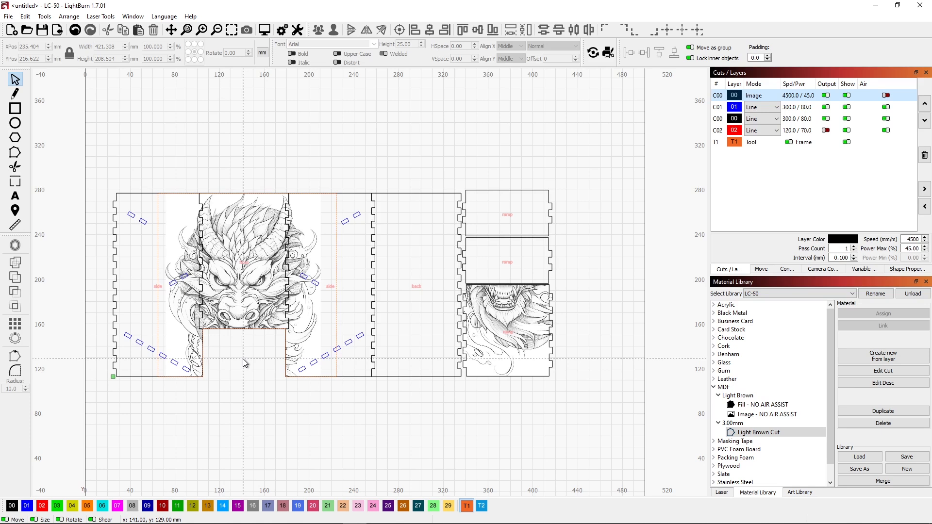
key("alt+p")
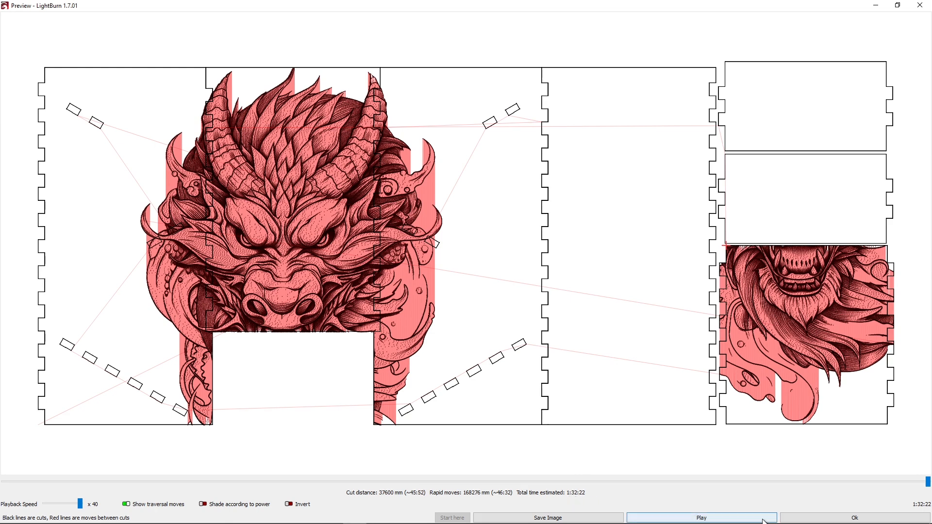
left_click(800, 519)
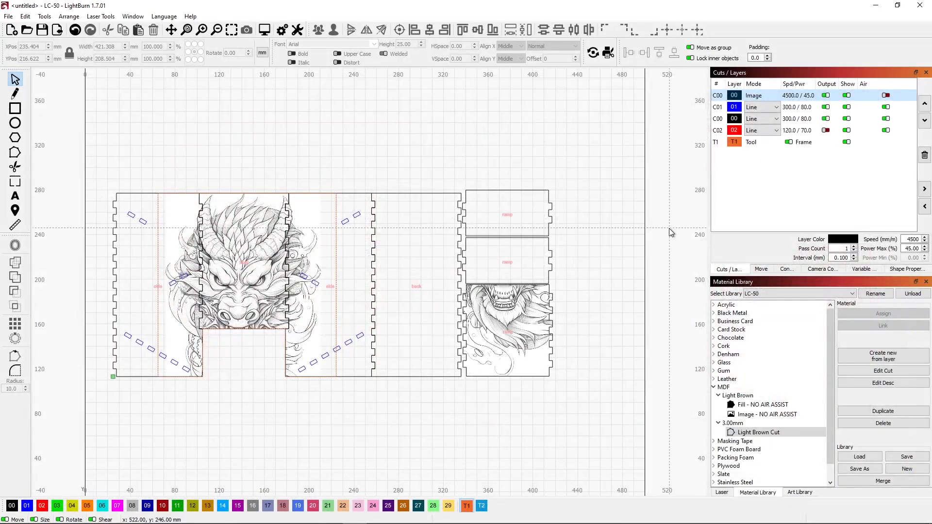
left_click(721, 492)
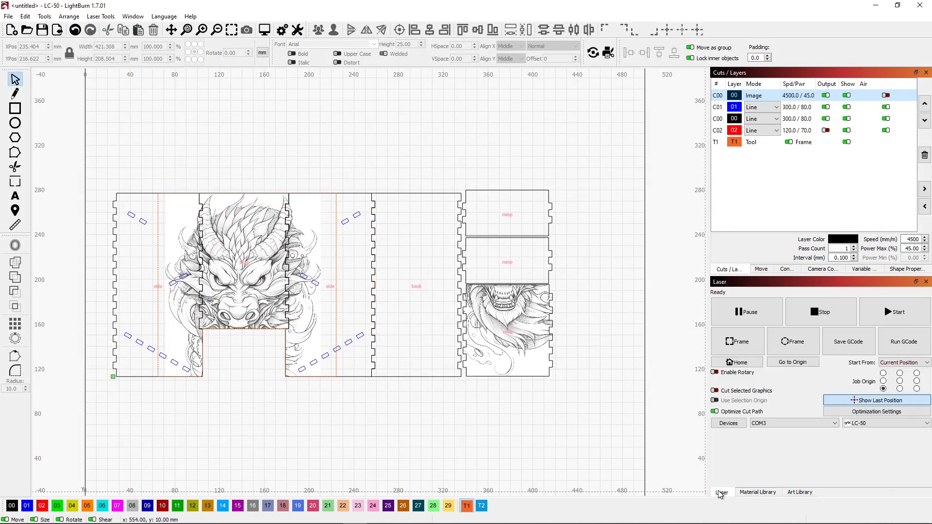
left_click(863, 416)
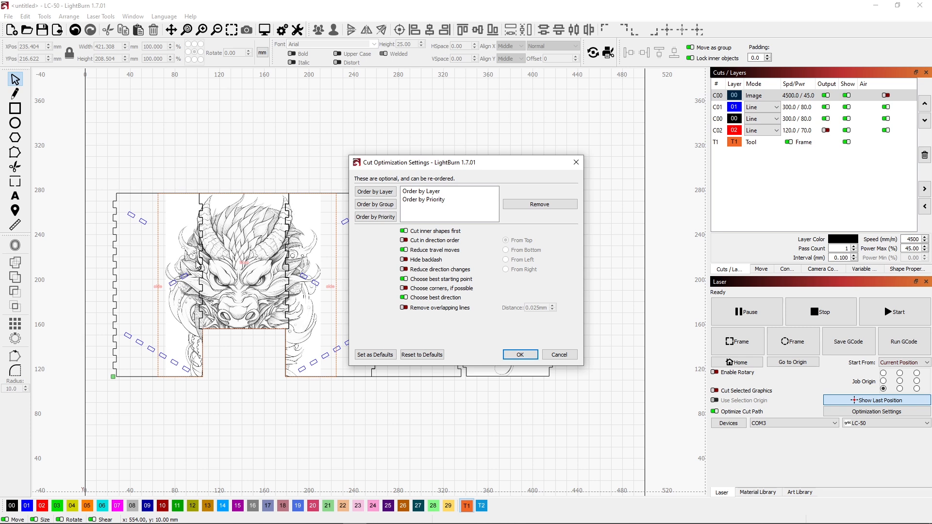
left_click(403, 307)
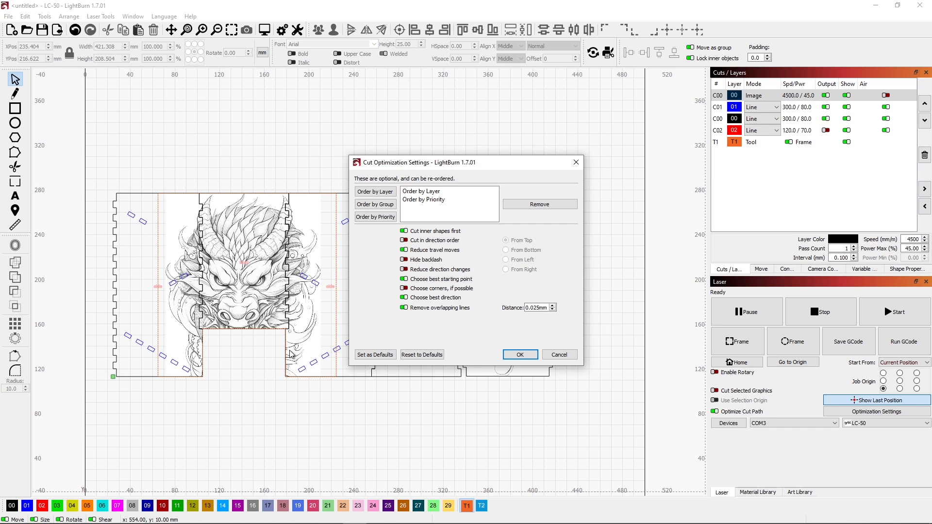
left_click(403, 307)
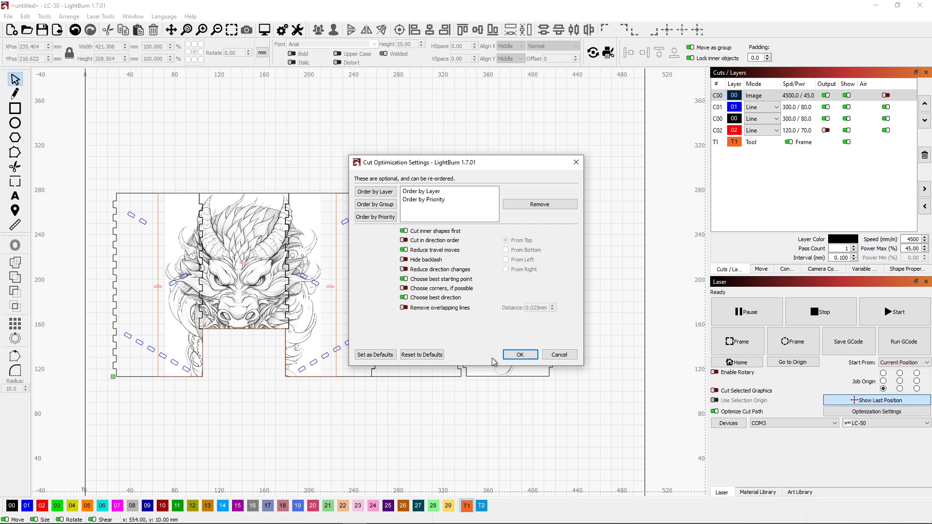
left_click(528, 356)
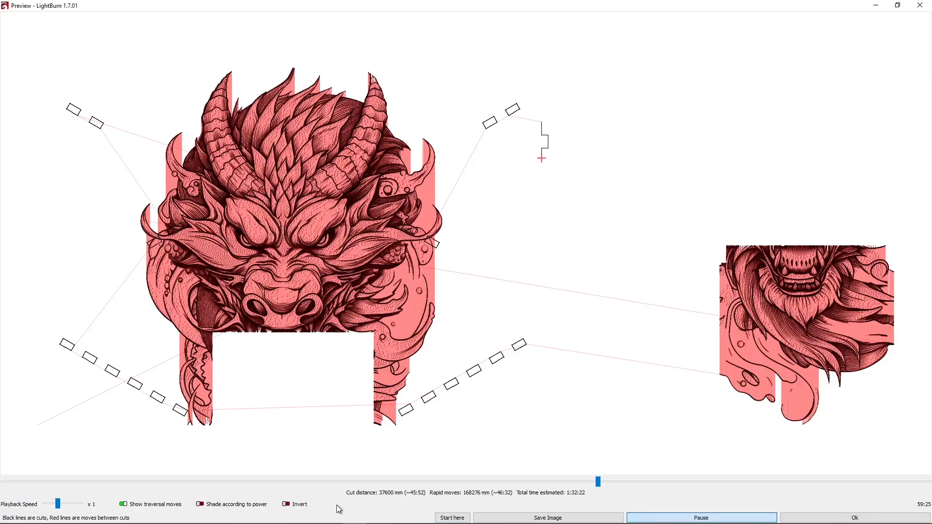
Step: Play back the job preview at 20x speed to examine how the shared edges between the panels are cut
left_click(61, 505)
left_click_drag(65, 506, 77, 507)
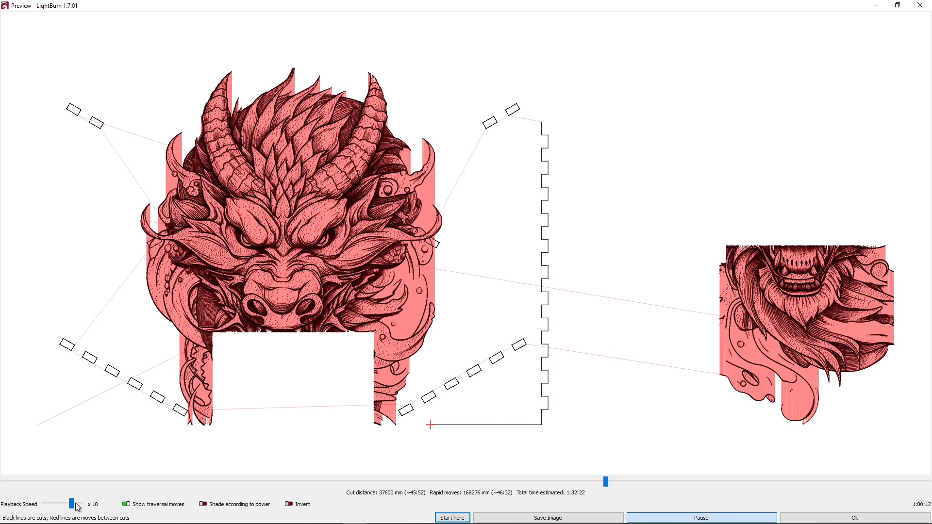
left_click(80, 507)
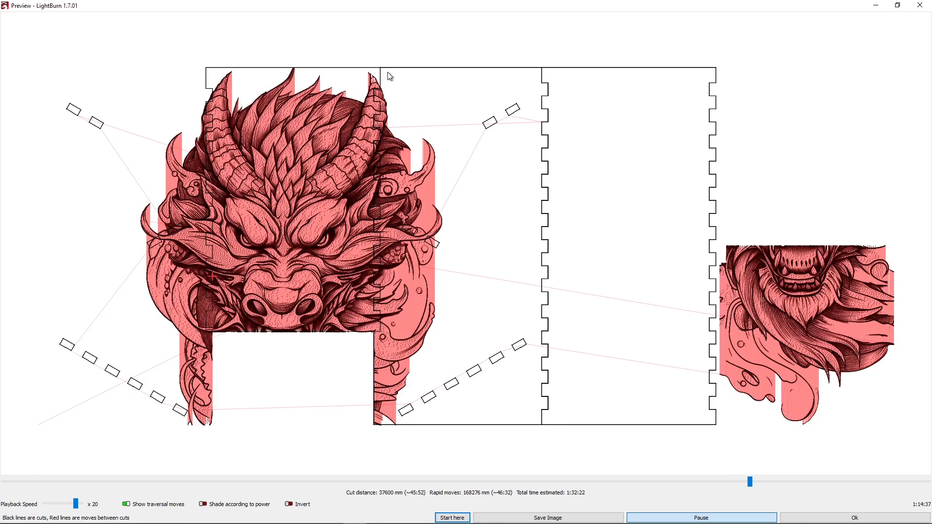
left_click(920, 7)
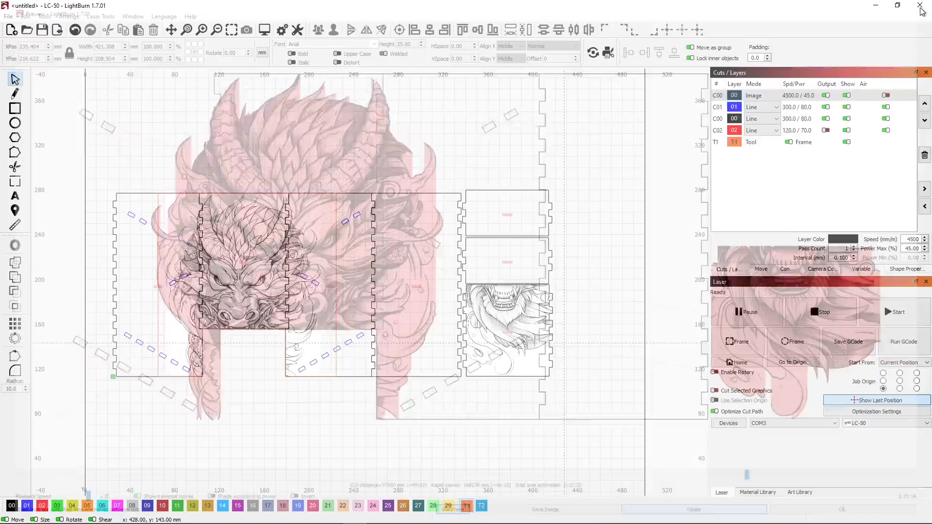
Step: Enable removal of overlapping lines in the cut optimization settings
left_click(856, 413)
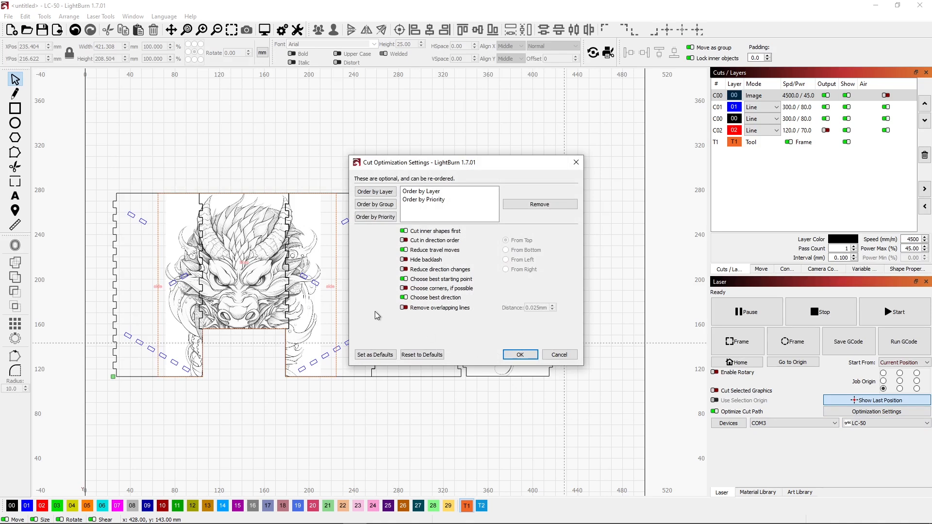
left_click(403, 308)
left_click(520, 355)
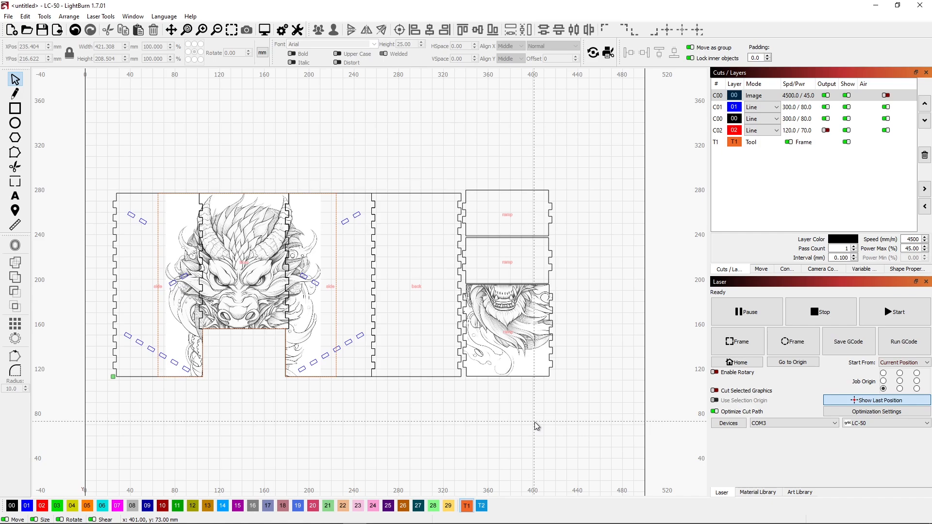
Step: Preview the job again and play back the cutting sequence to check the shared panel edges for double cuts
key("alt+p")
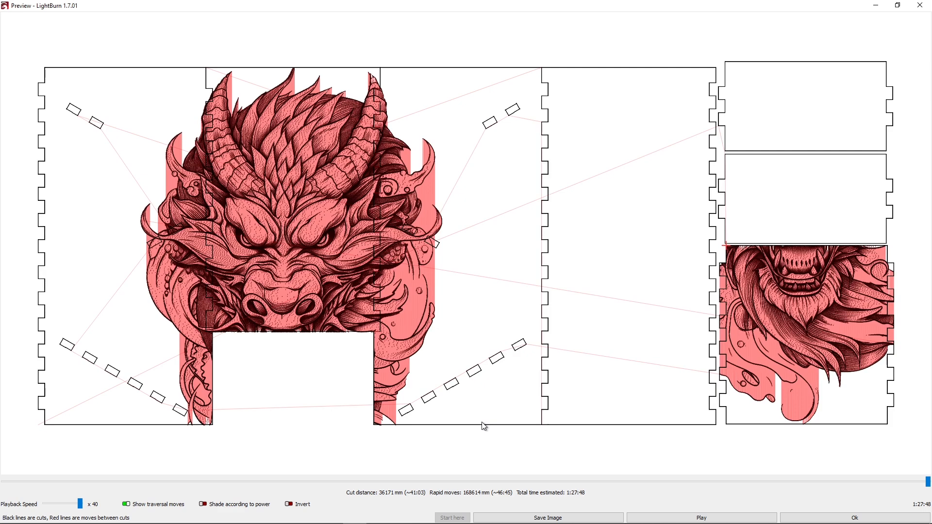
left_click(505, 481)
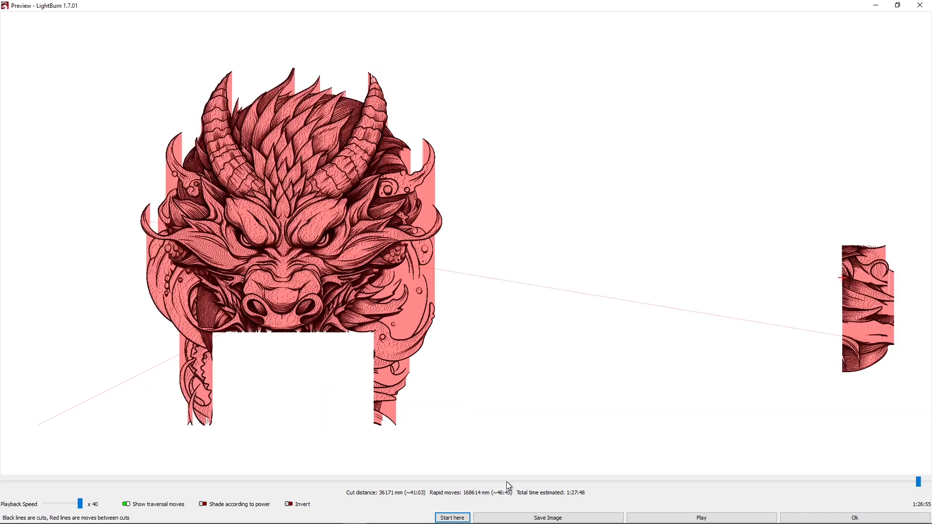
left_click(593, 483)
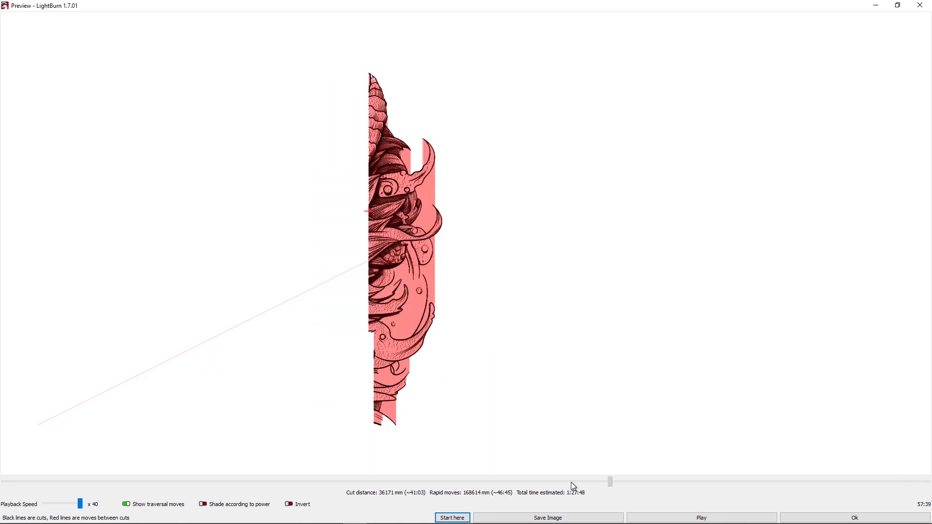
left_click(494, 482)
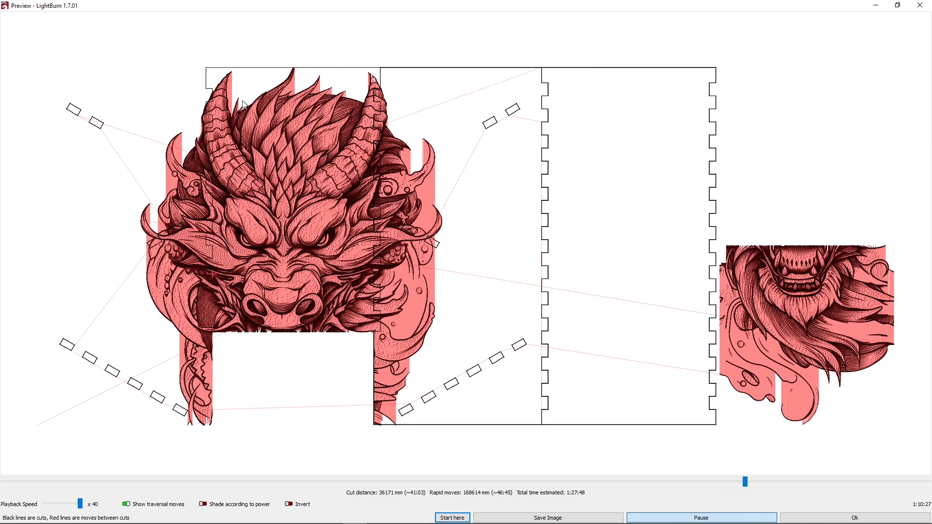
key("Escape")
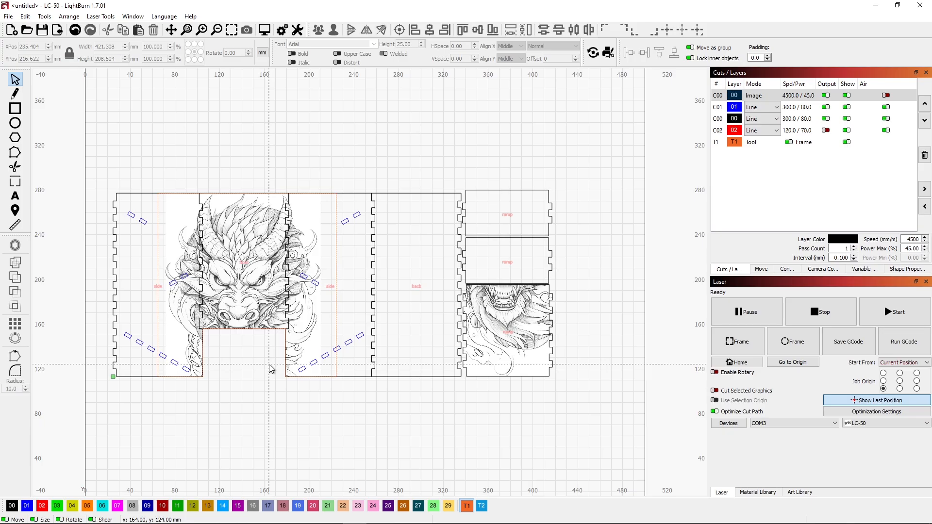